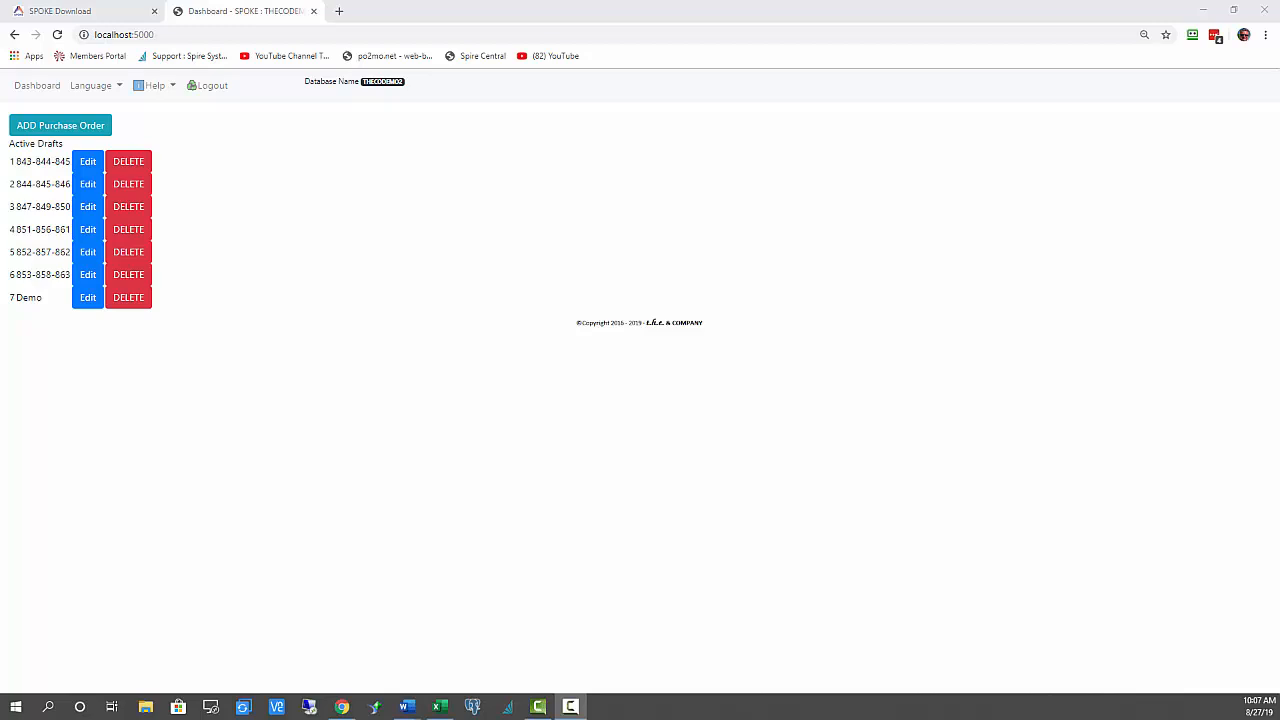
# - Switch the dashboard language to French Canada and back to English
pyautogui.click(90, 88)
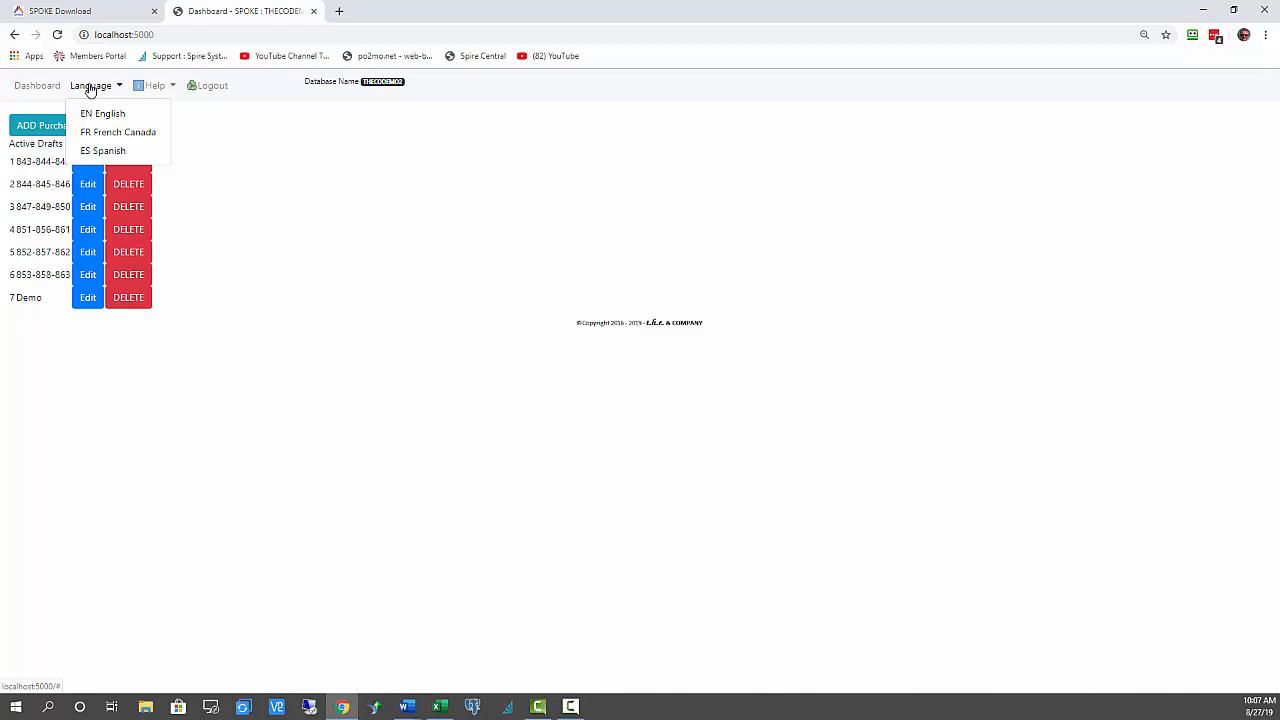
pyautogui.click(100, 133)
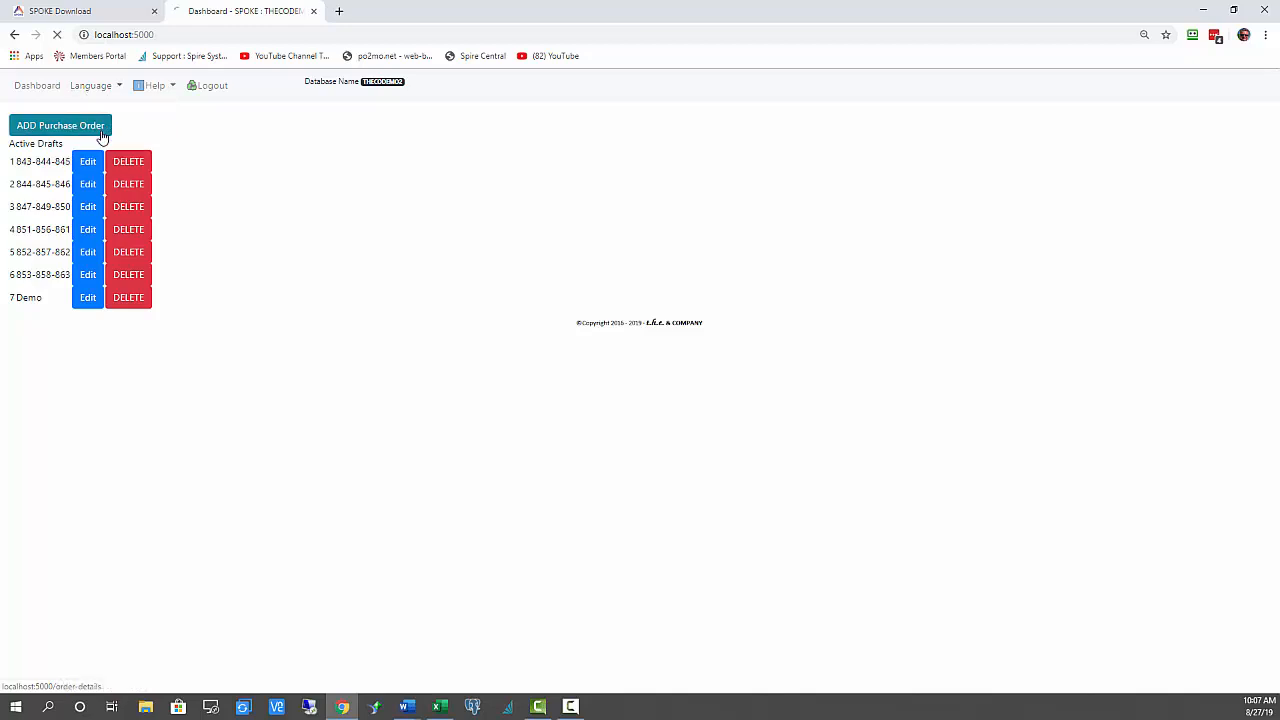
pyautogui.click(124, 86)
pyautogui.click(104, 112)
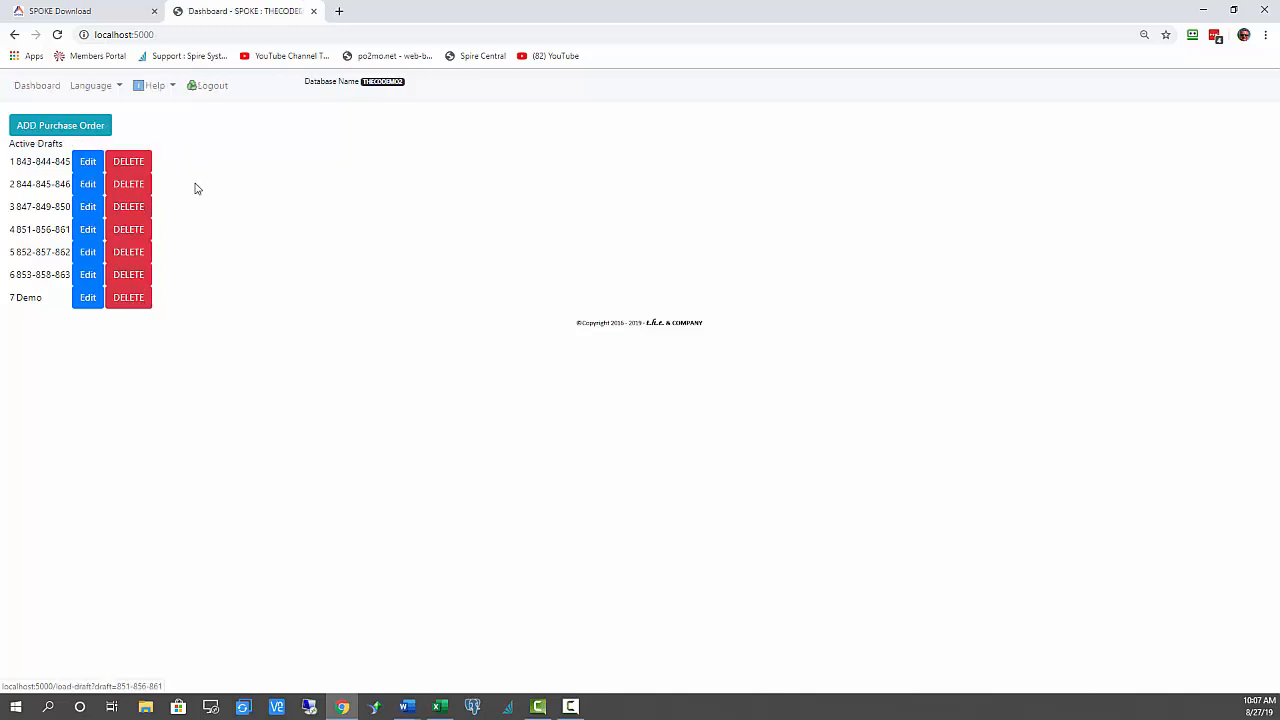
# - Open the fifth active draft for editing and select Ontario as the province of business
pyautogui.moveTo(428, 91); pyautogui.dragTo(297, 100)
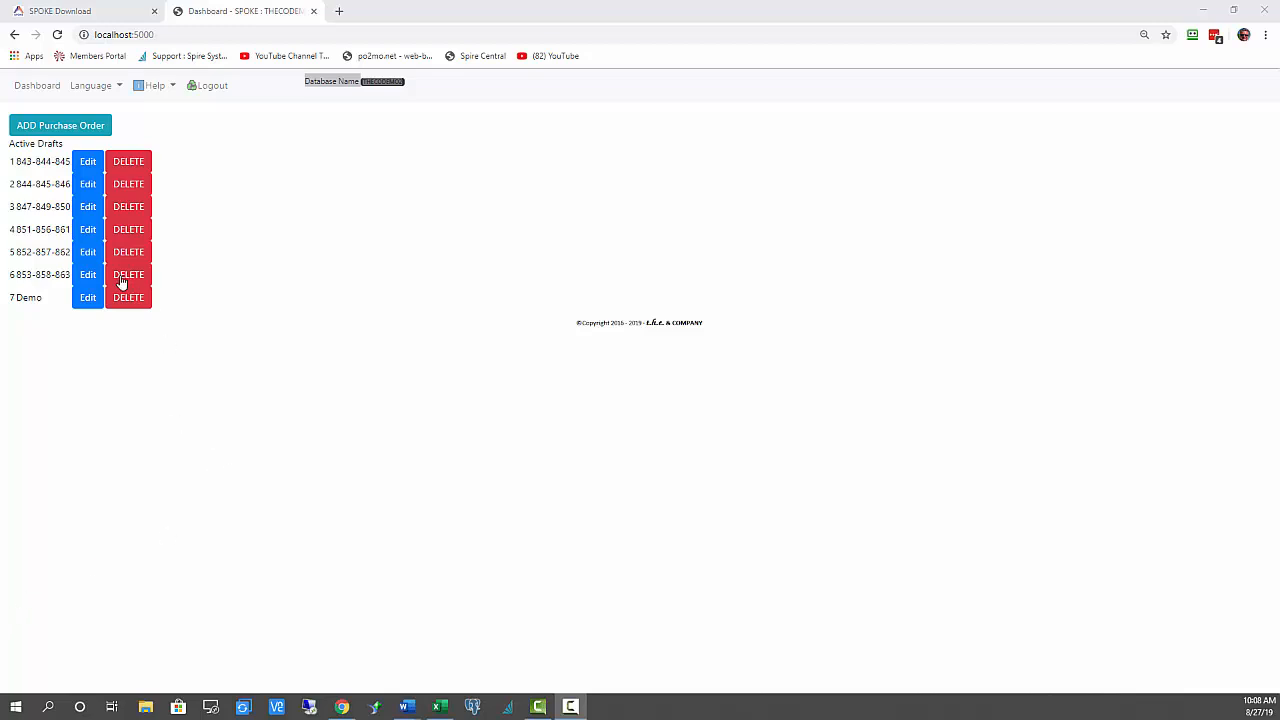
pyautogui.click(89, 252)
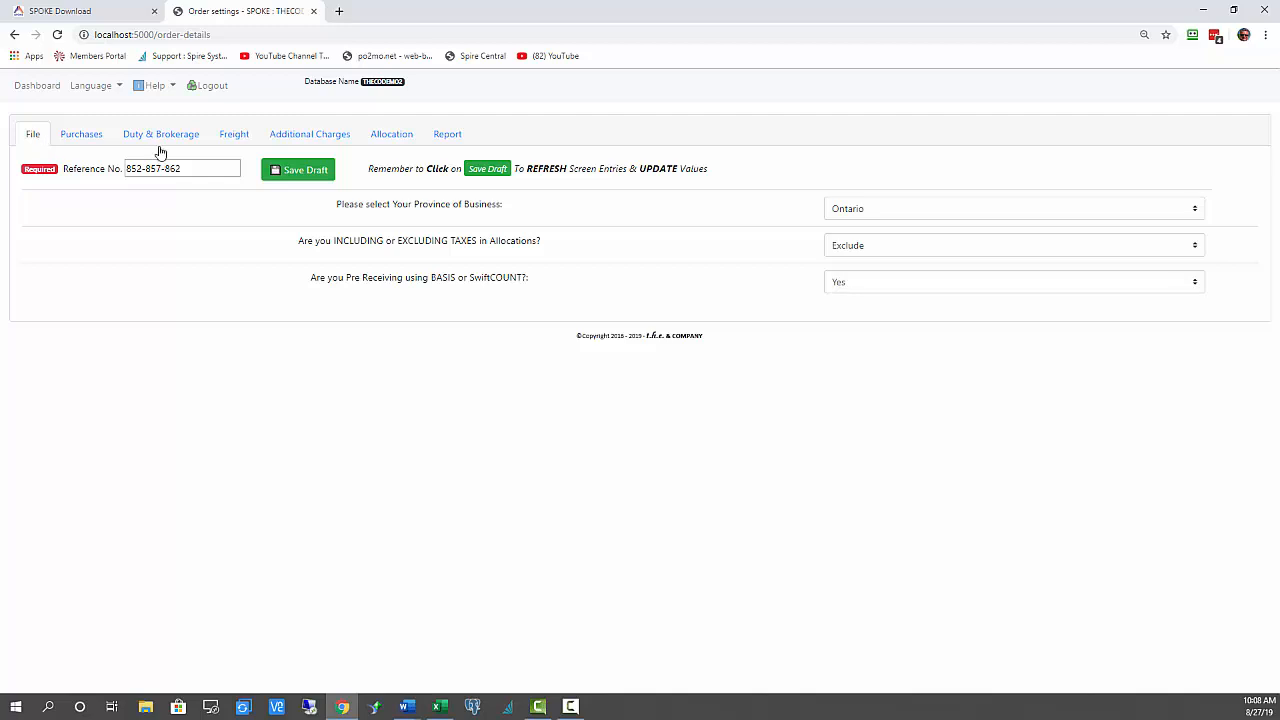
pyautogui.click(910, 216)
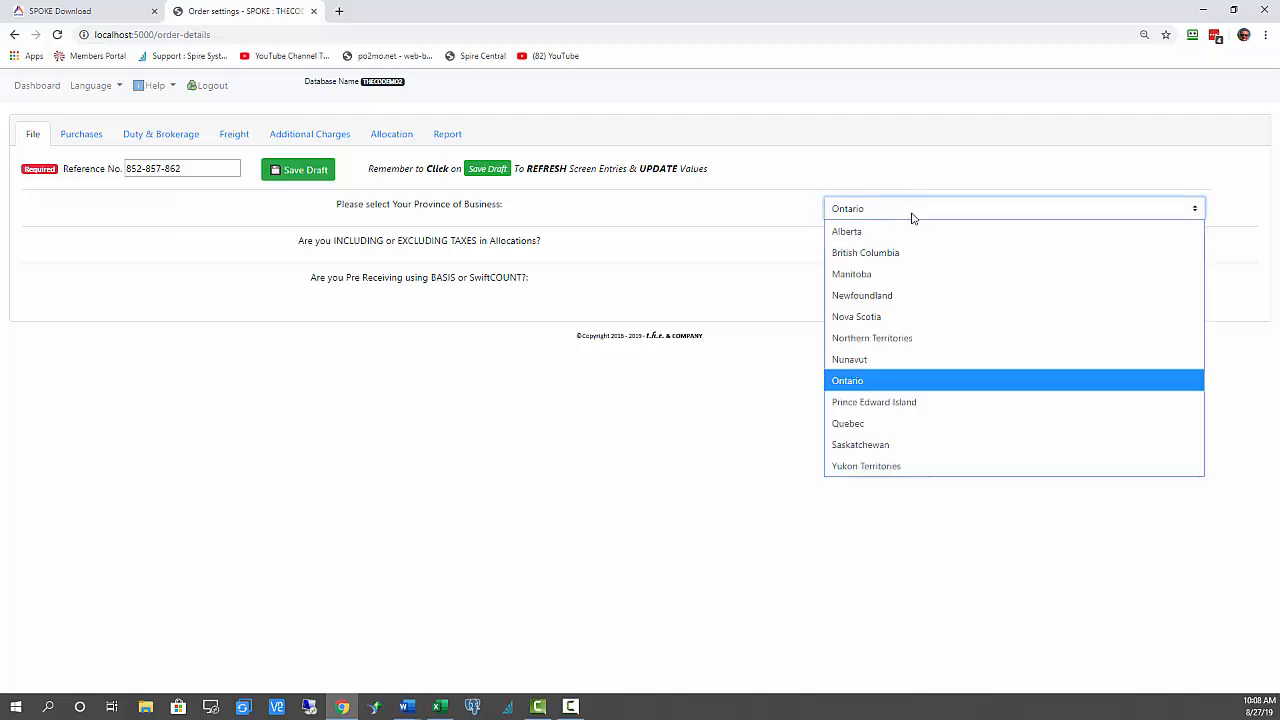
pyautogui.click(910, 388)
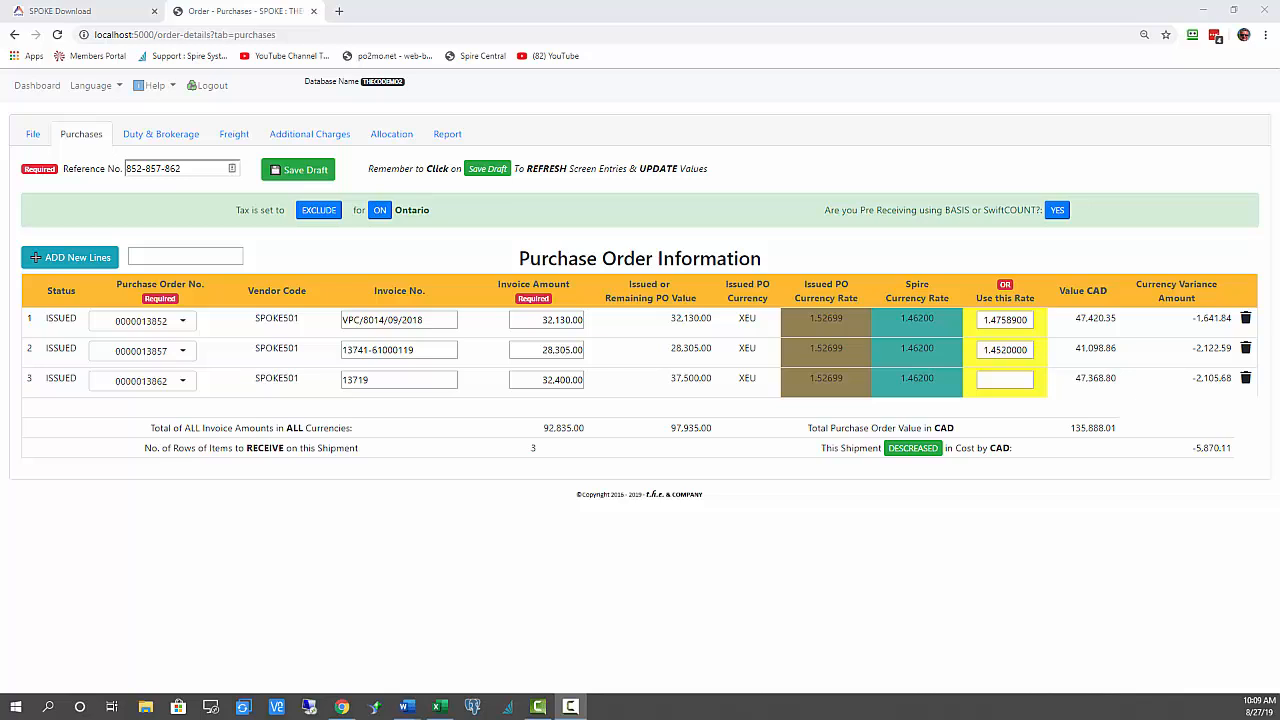
# - Add one new line to the Purchase Order Information table and delete that fourth line again
pyautogui.click(184, 381)
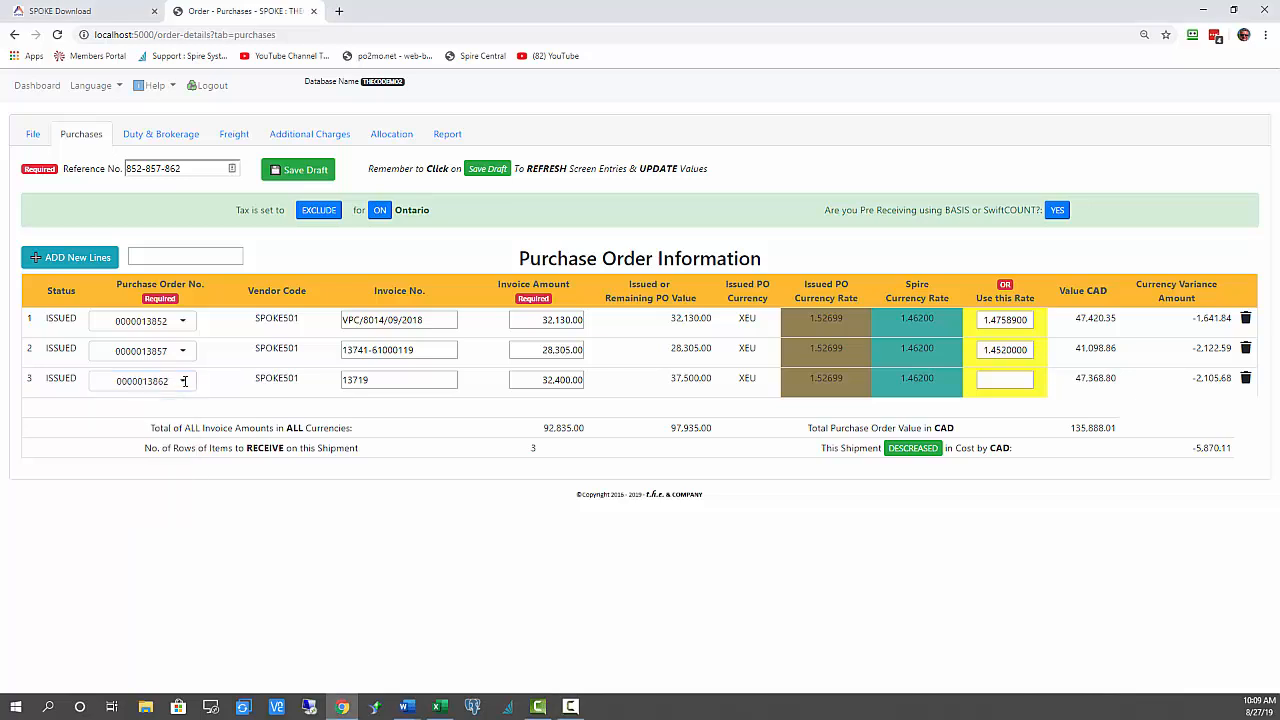
pyautogui.click(184, 381)
pyautogui.click(160, 257)
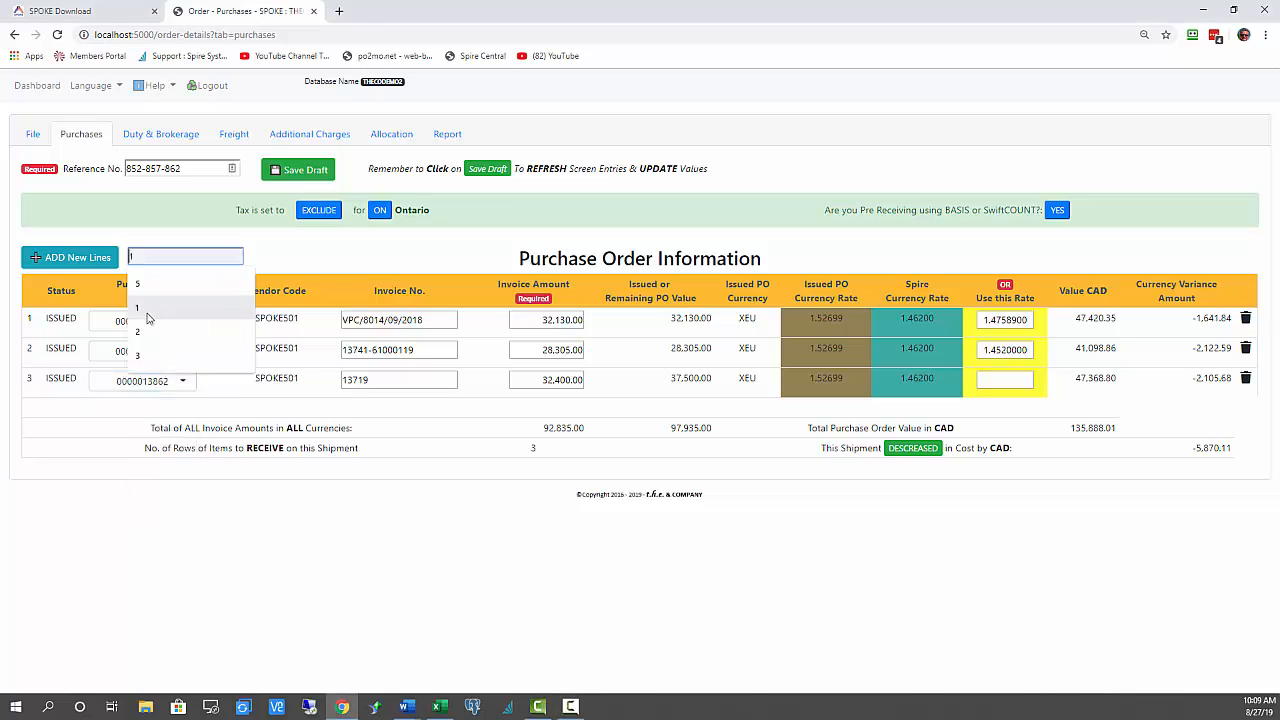
pyautogui.click(152, 308)
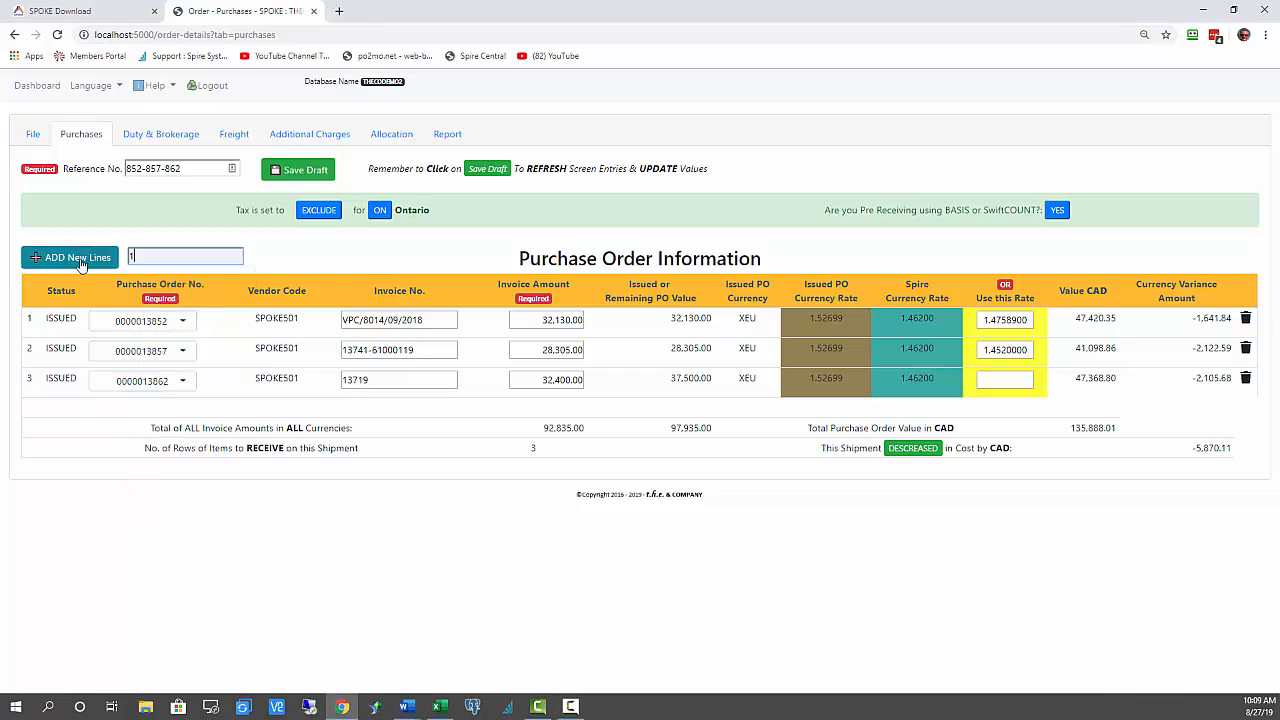
pyautogui.click(82, 259)
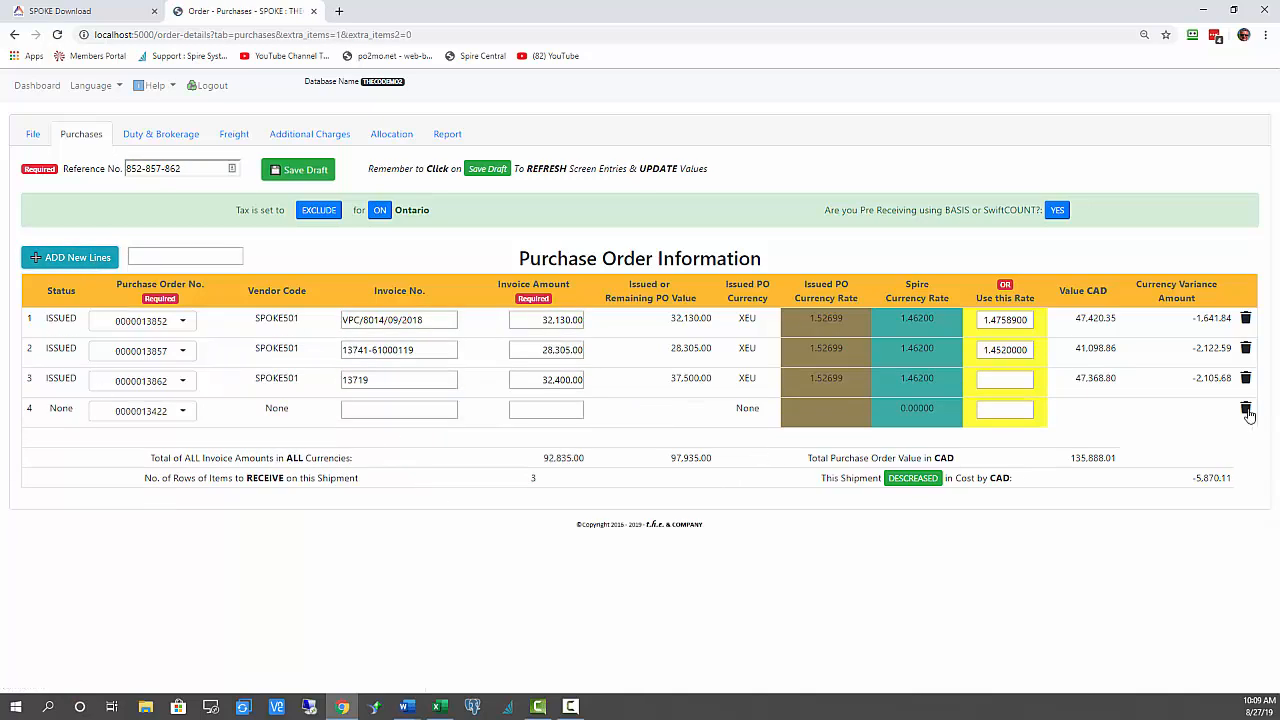
pyautogui.click(1246, 411)
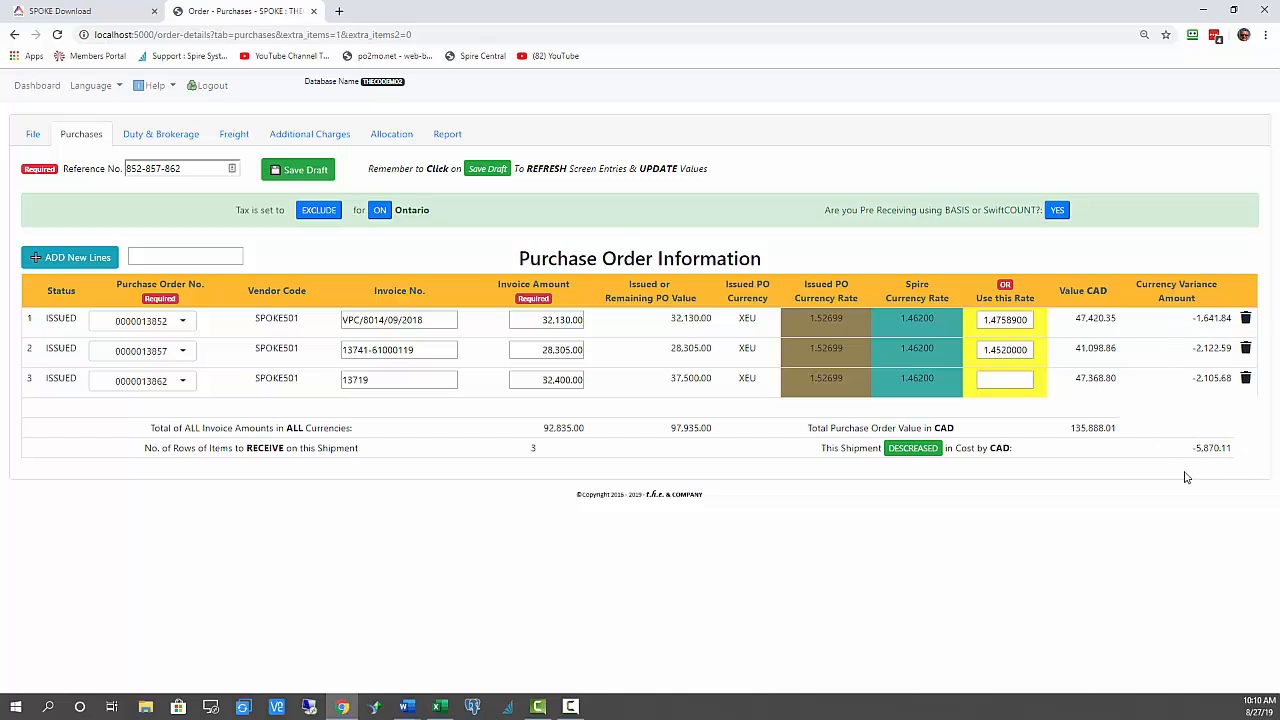
# - Review the Canada Customs exchange rate in the duty and brokerage details and the receive date in the shipping information
pyautogui.click(160, 133)
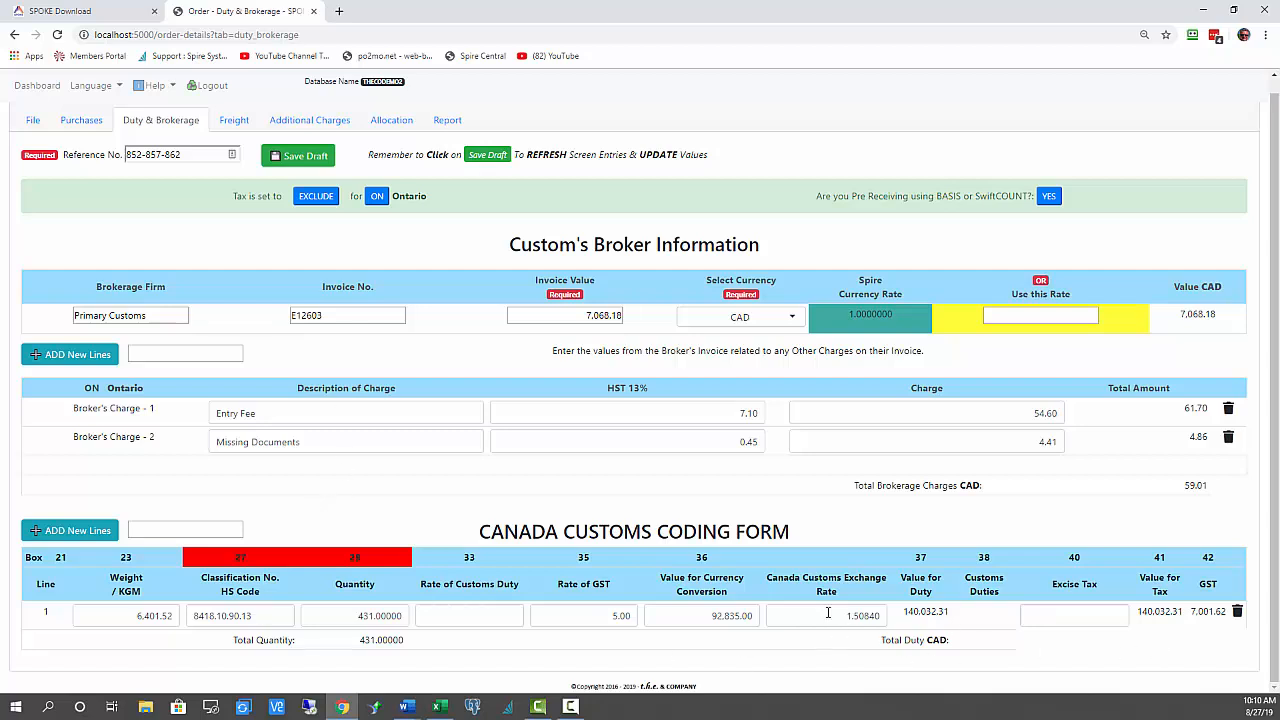
pyautogui.moveTo(848, 616); pyautogui.dragTo(890, 620)
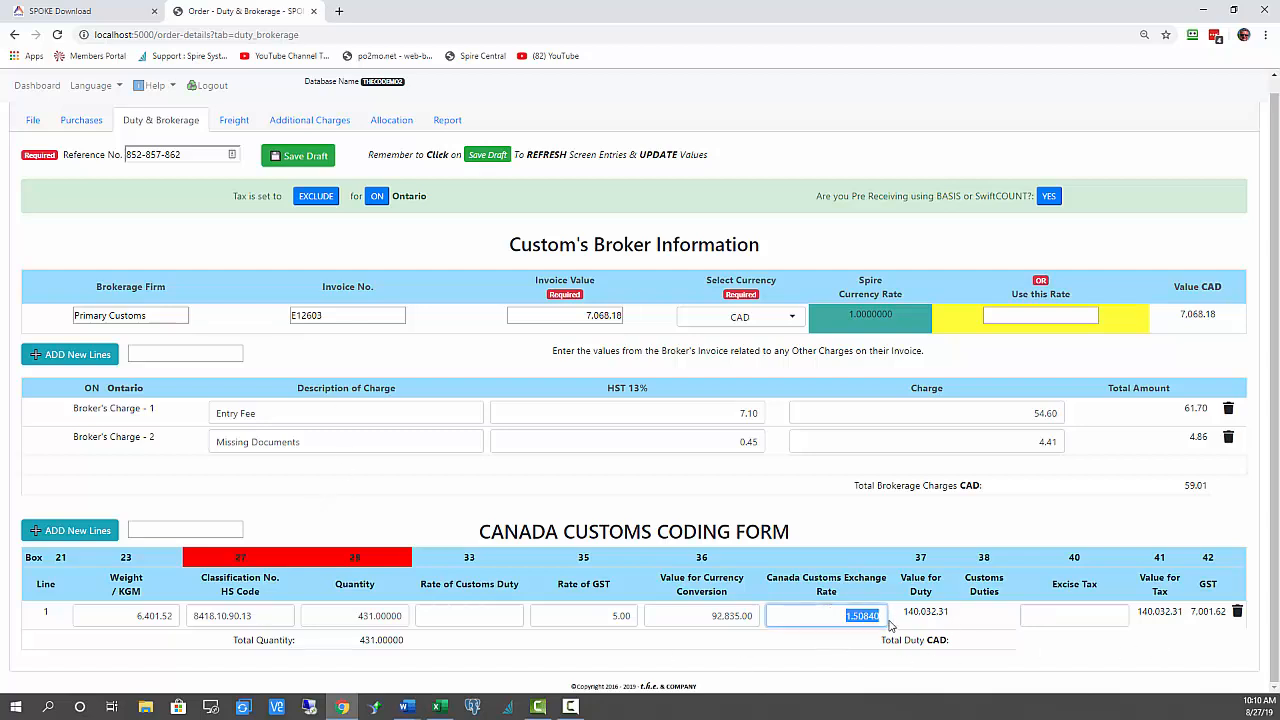
pyautogui.click(234, 120)
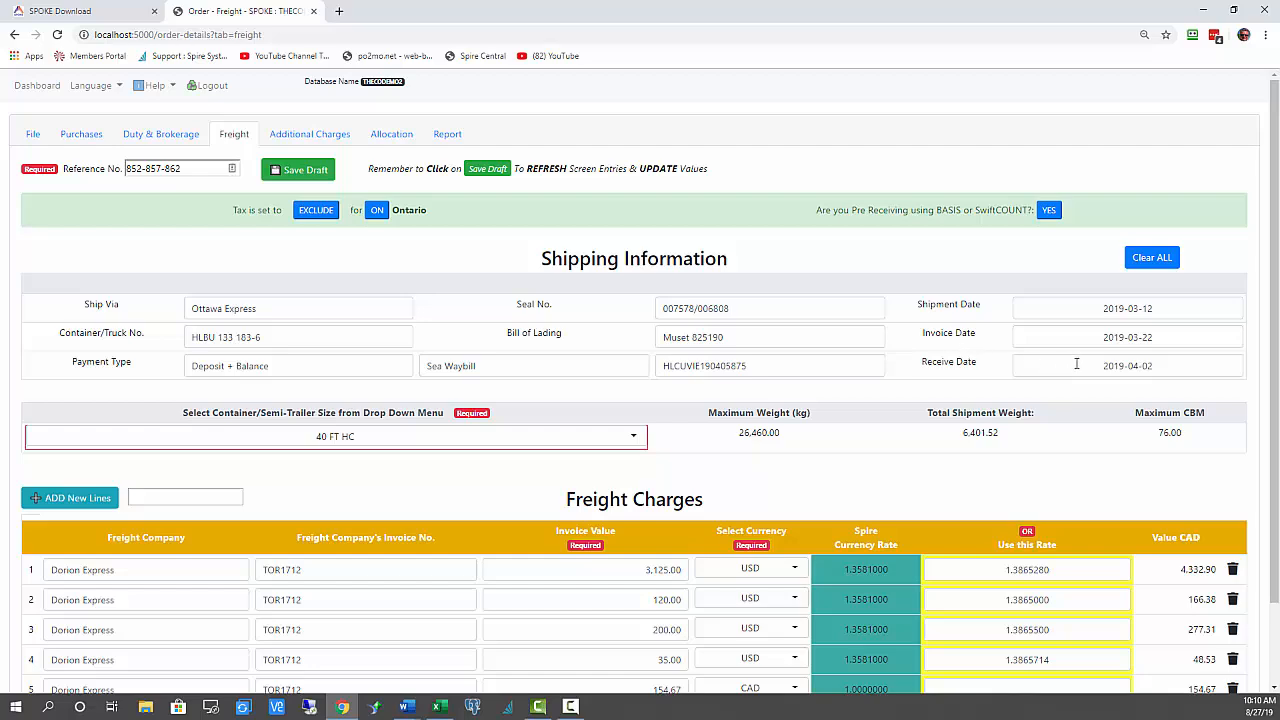
pyautogui.click(1202, 366)
pyautogui.moveTo(1202, 366); pyautogui.dragTo(1094, 370)
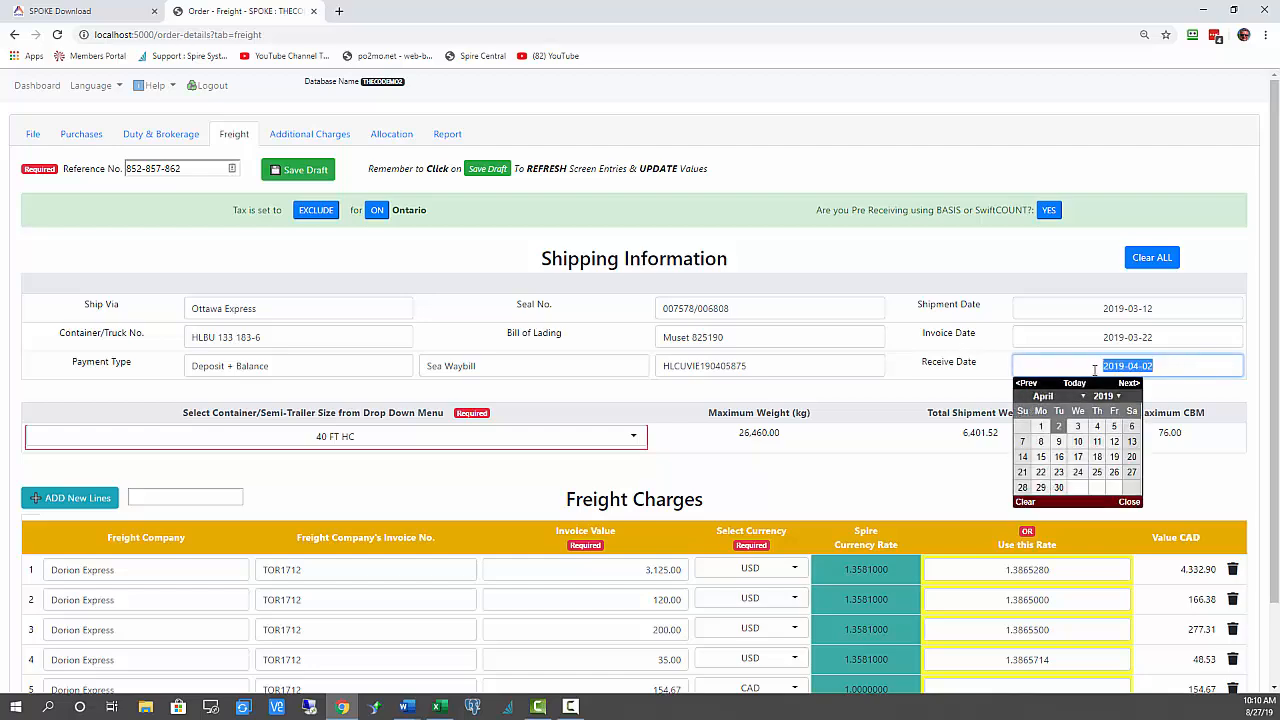
# - View the available container and semi-trailer sizes for the shipment
pyautogui.scroll(-1, 661, 385)
pyautogui.click(696, 399)
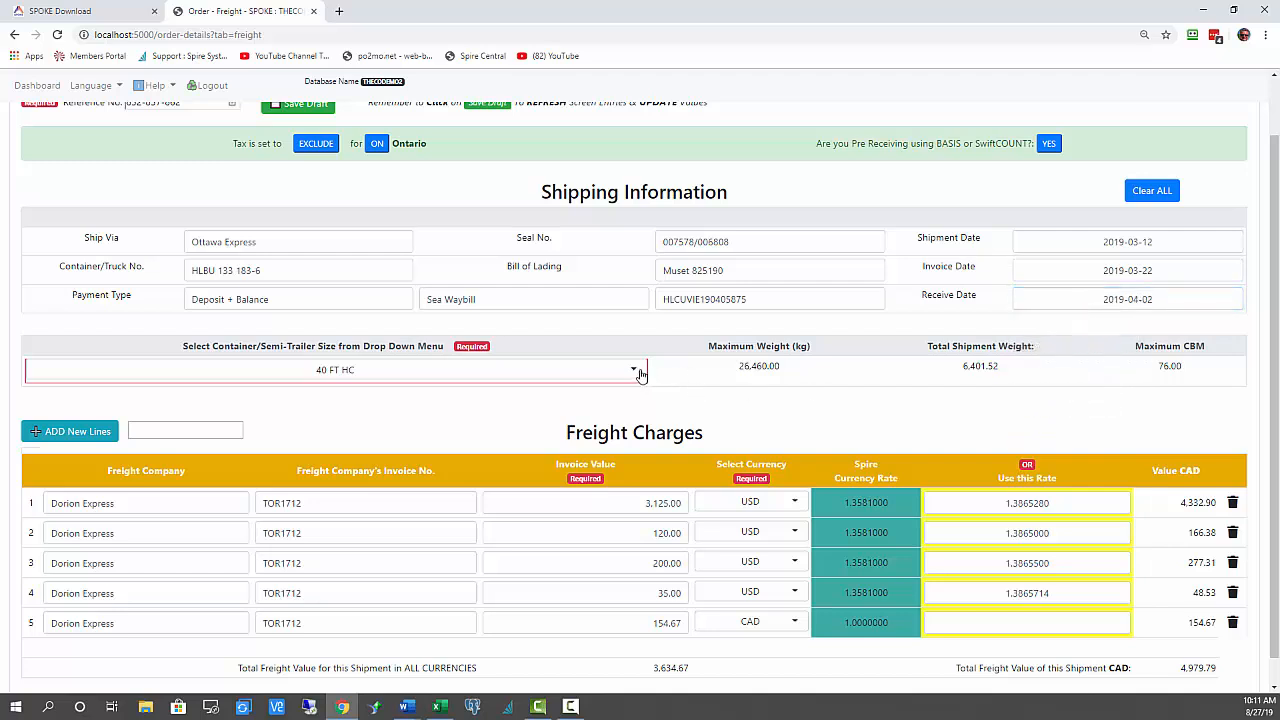
pyautogui.click(640, 371)
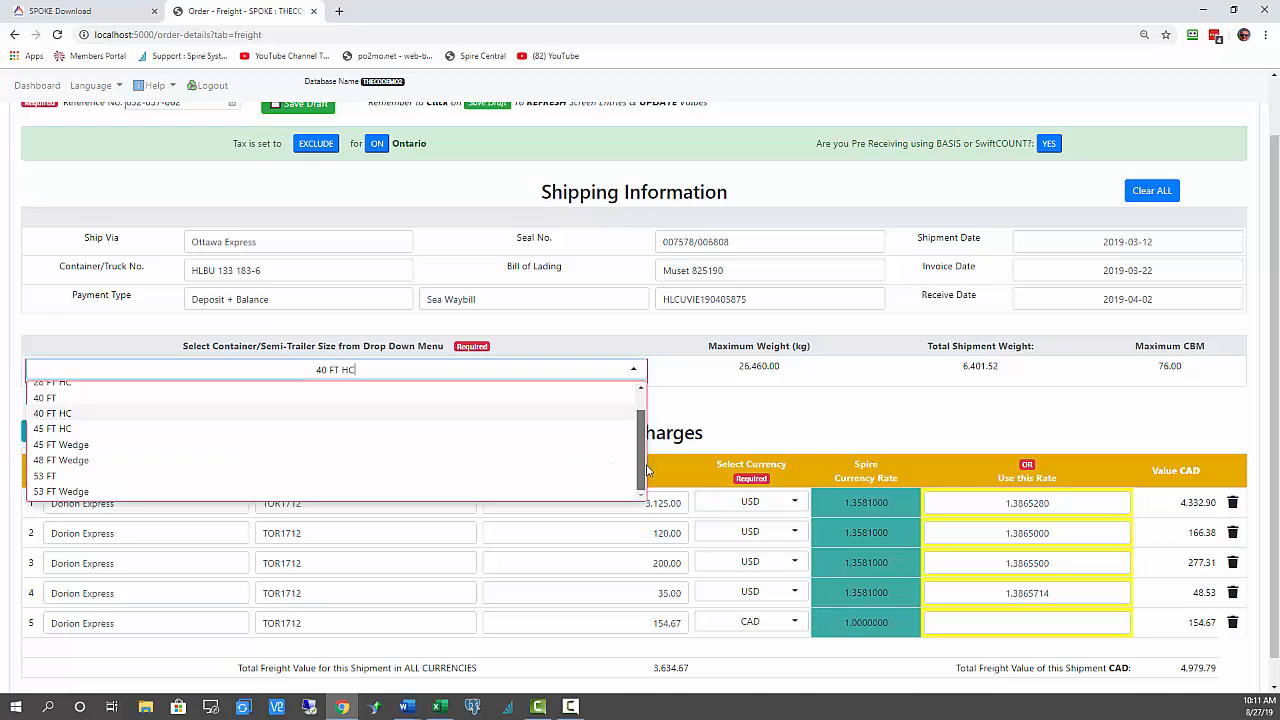
pyautogui.click(274, 441)
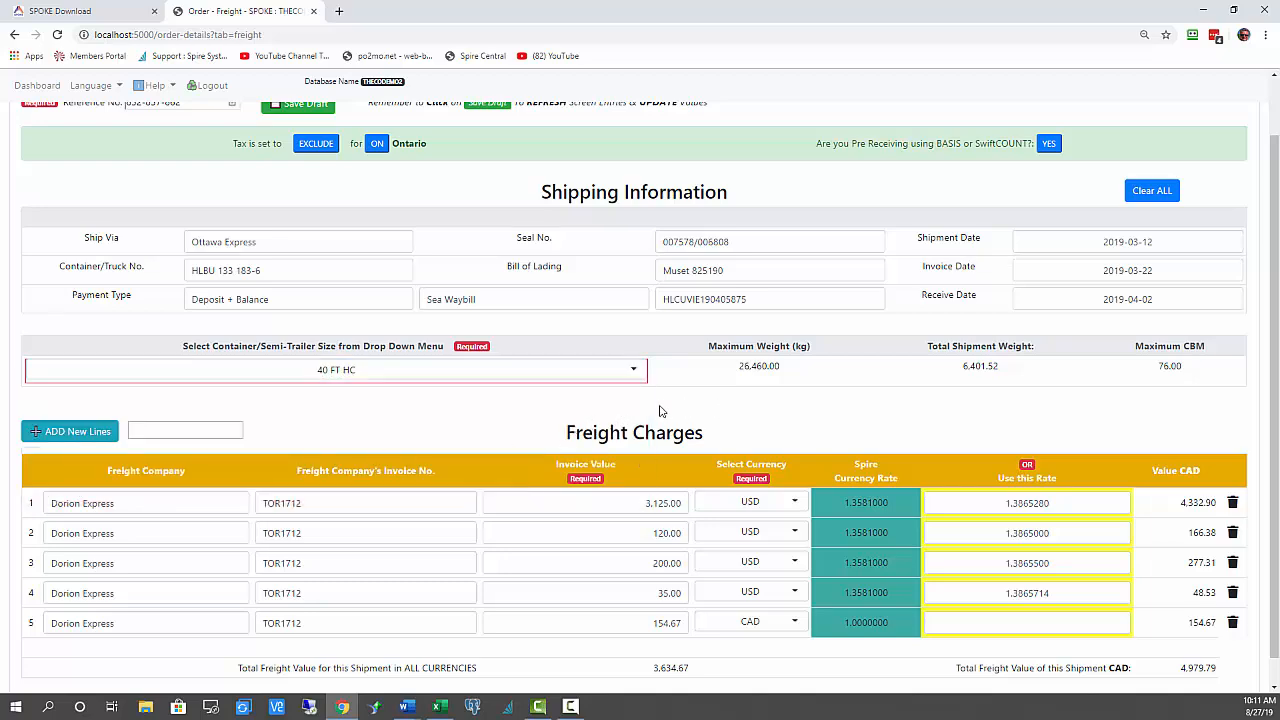
# - Check the currency selection and the override rate of the first freight charge
pyautogui.scroll(-1, 741, 409)
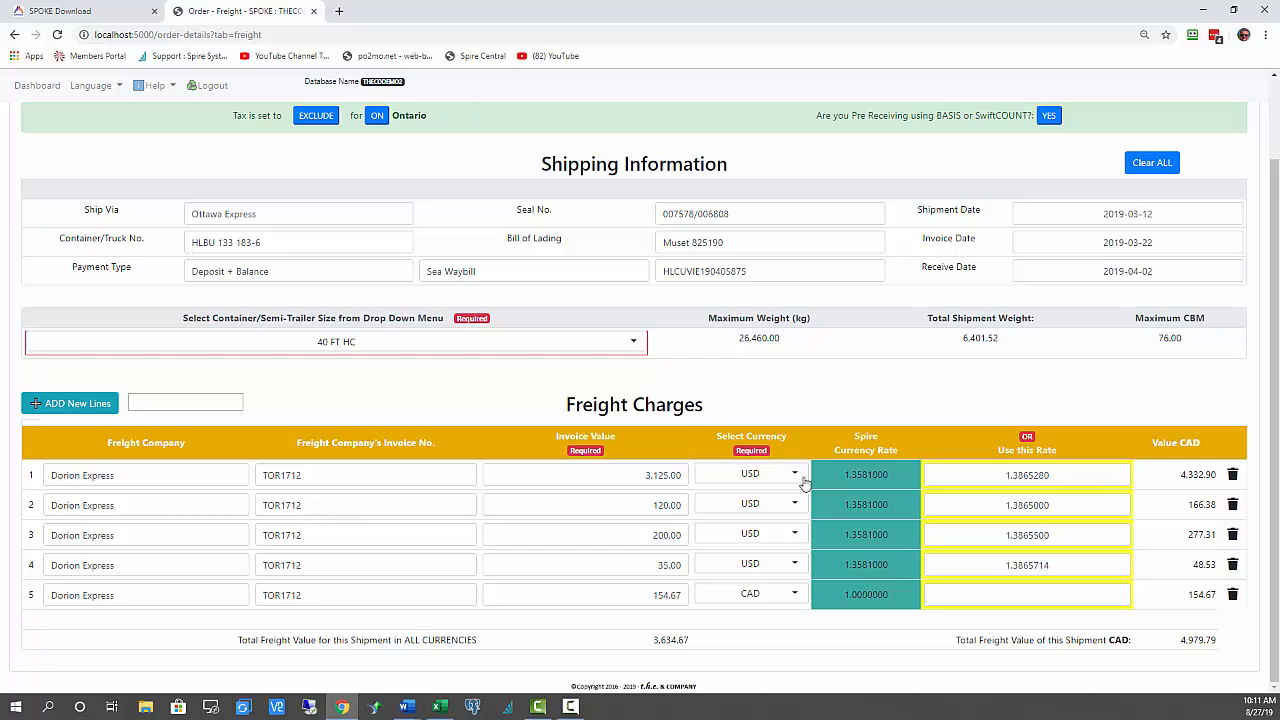
pyautogui.click(797, 477)
pyautogui.click(796, 476)
pyautogui.click(795, 477)
pyautogui.click(990, 470)
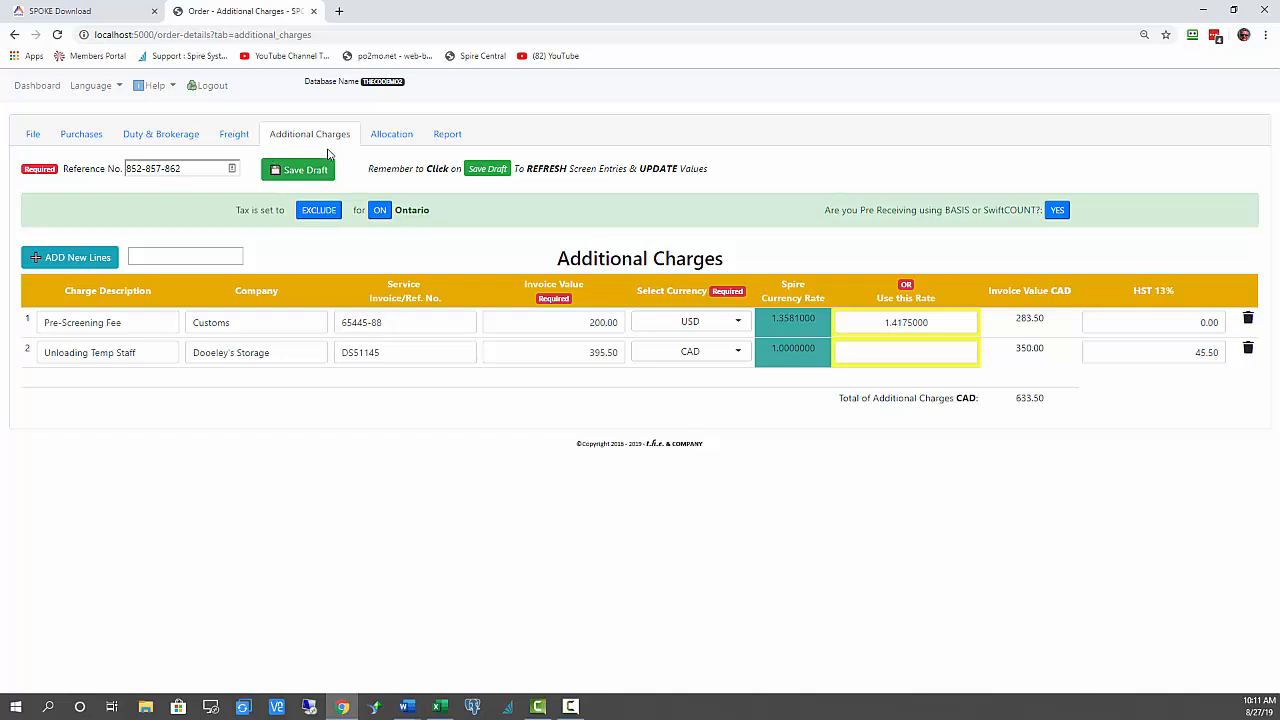
# - Open the allocation summary and view the available duty and freight allocation types
pyautogui.click(392, 135)
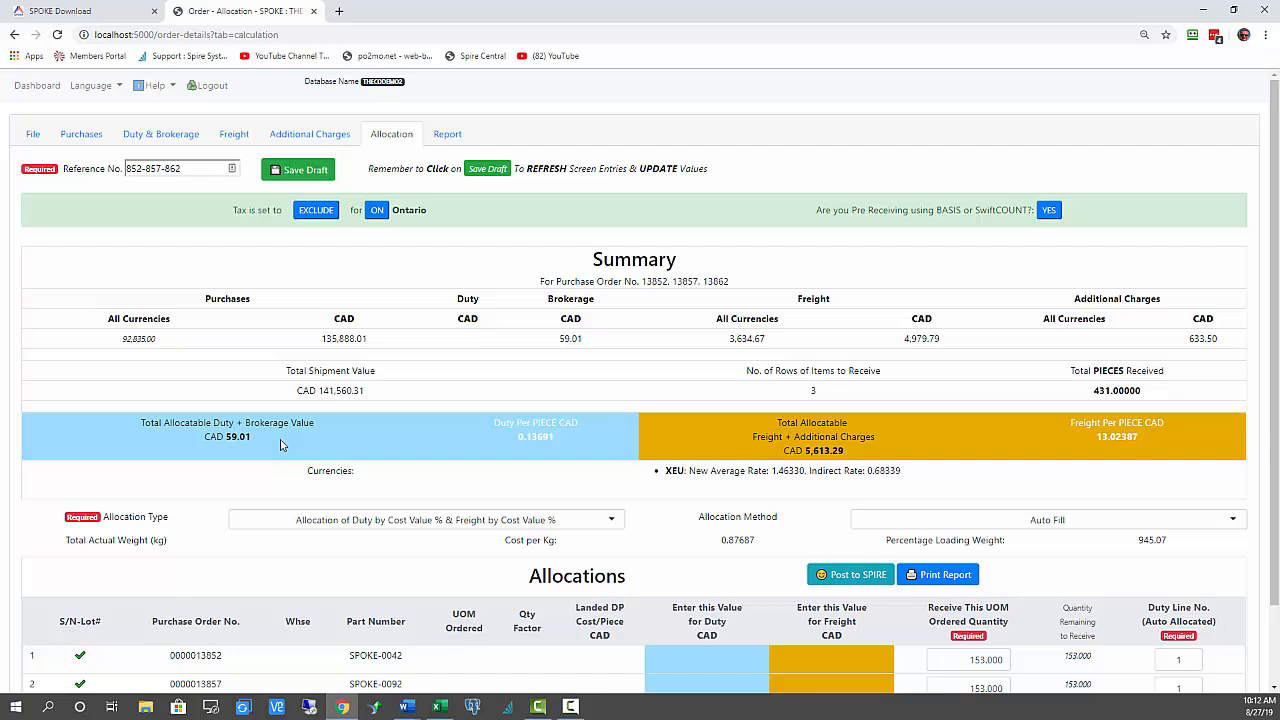
pyautogui.click(612, 522)
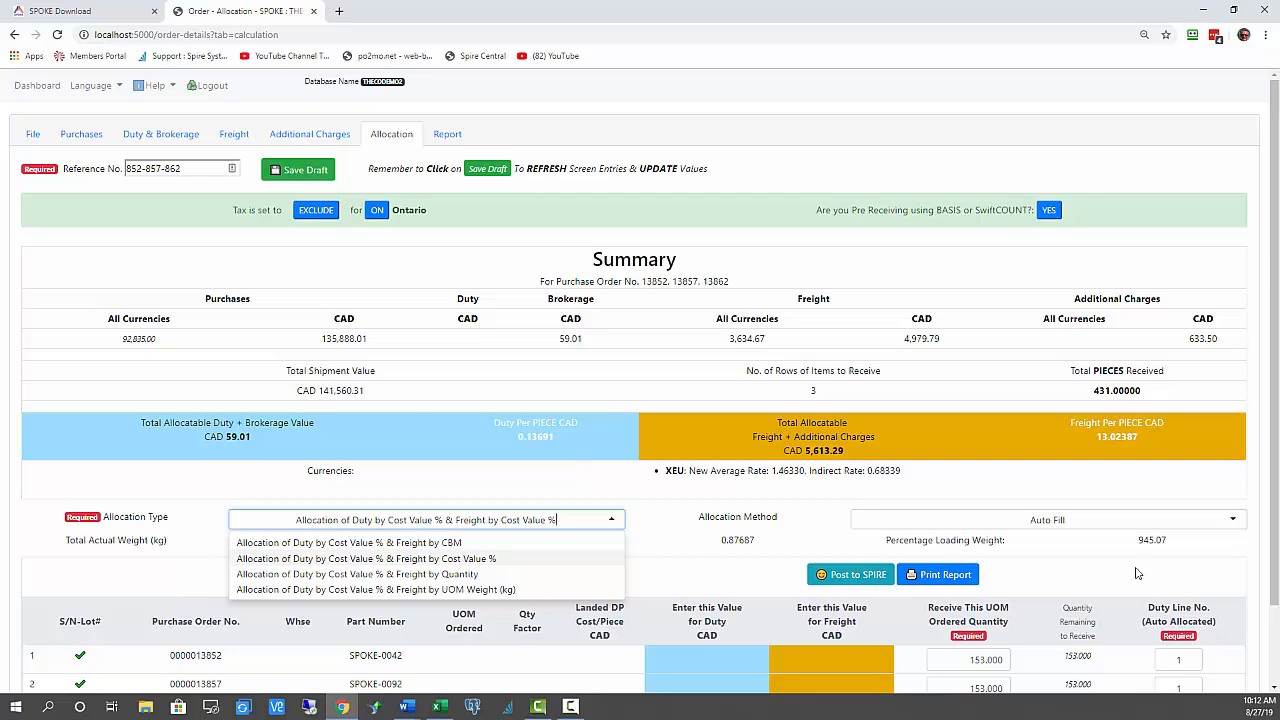
pyautogui.click(809, 525)
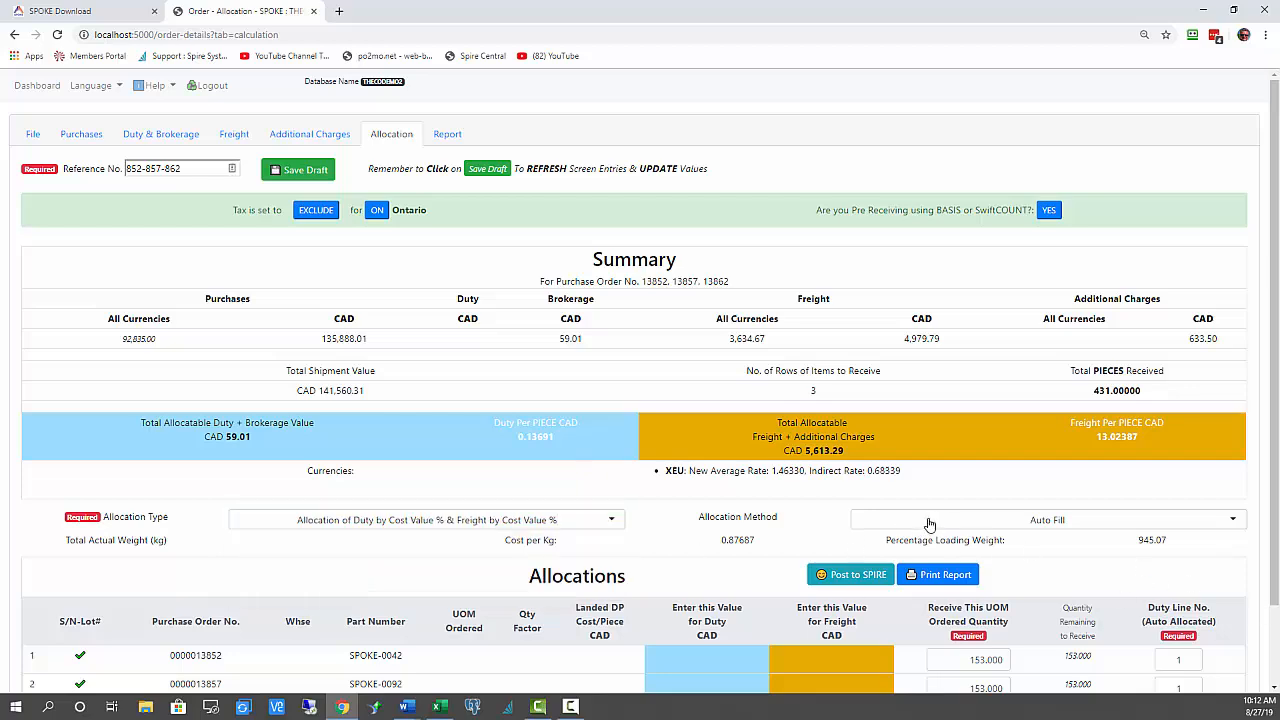
# - Save the draft to refresh the allocation values
pyautogui.scroll(-1, 930, 525)
pyautogui.scroll(1, 643, 410)
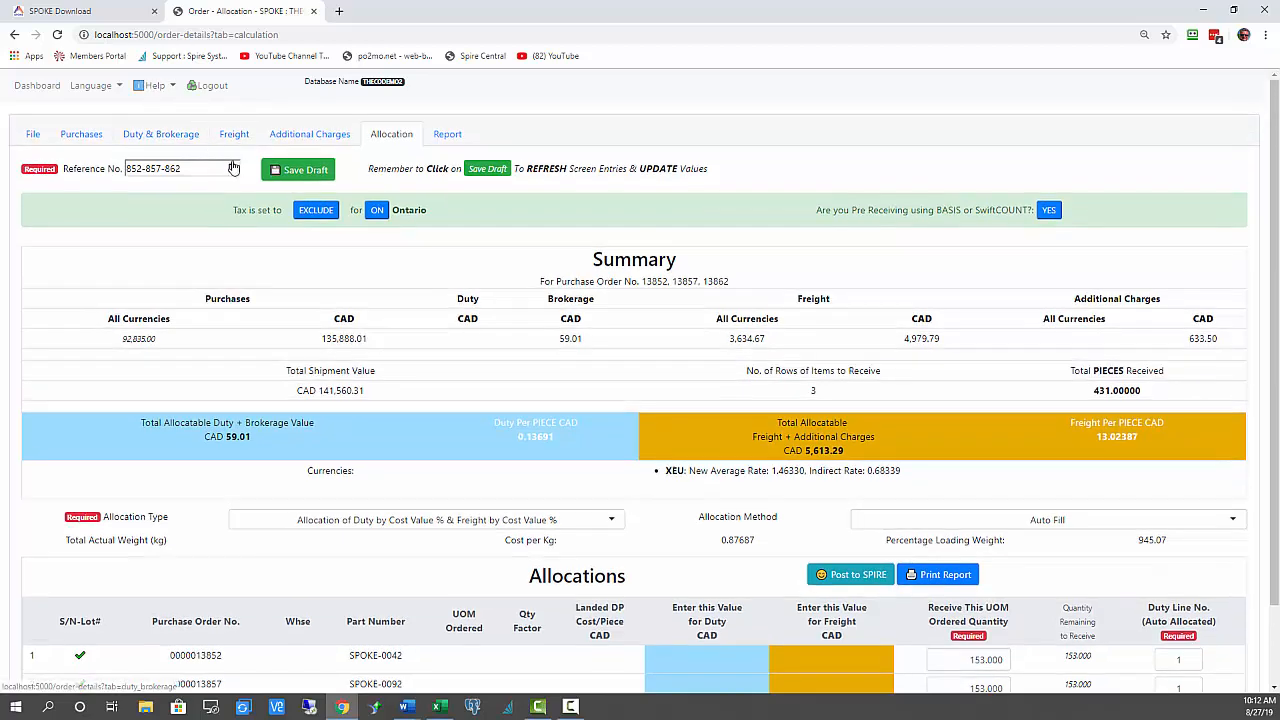
pyautogui.click(281, 166)
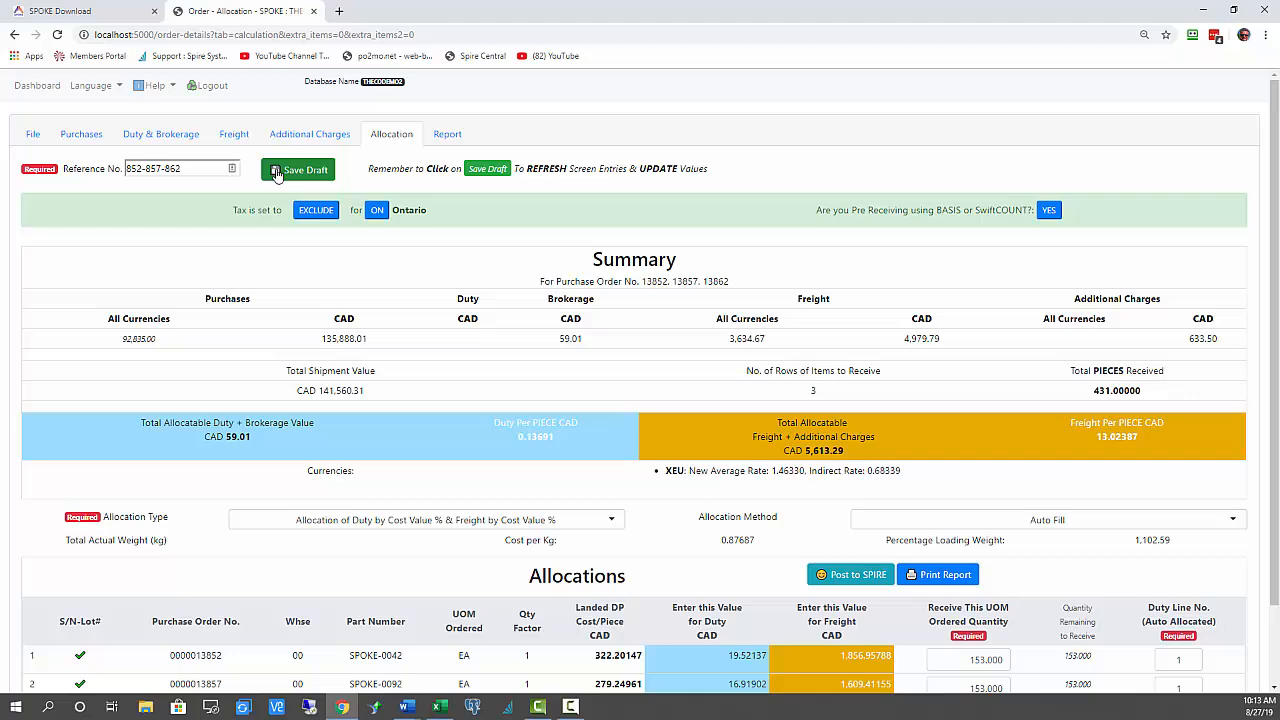
# - Generate the printable report of the allocations, read through its preview pages, and close the preview without saving
pyautogui.scroll(-1, 281, 174)
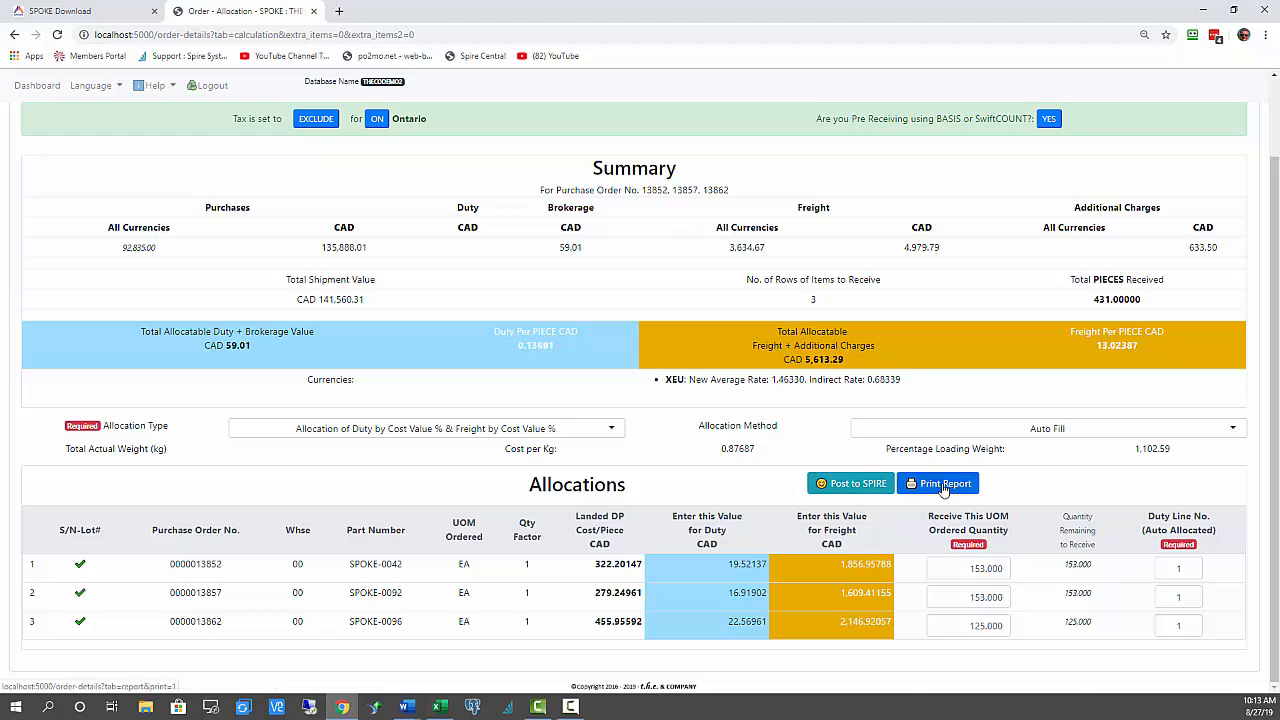
pyautogui.click(943, 486)
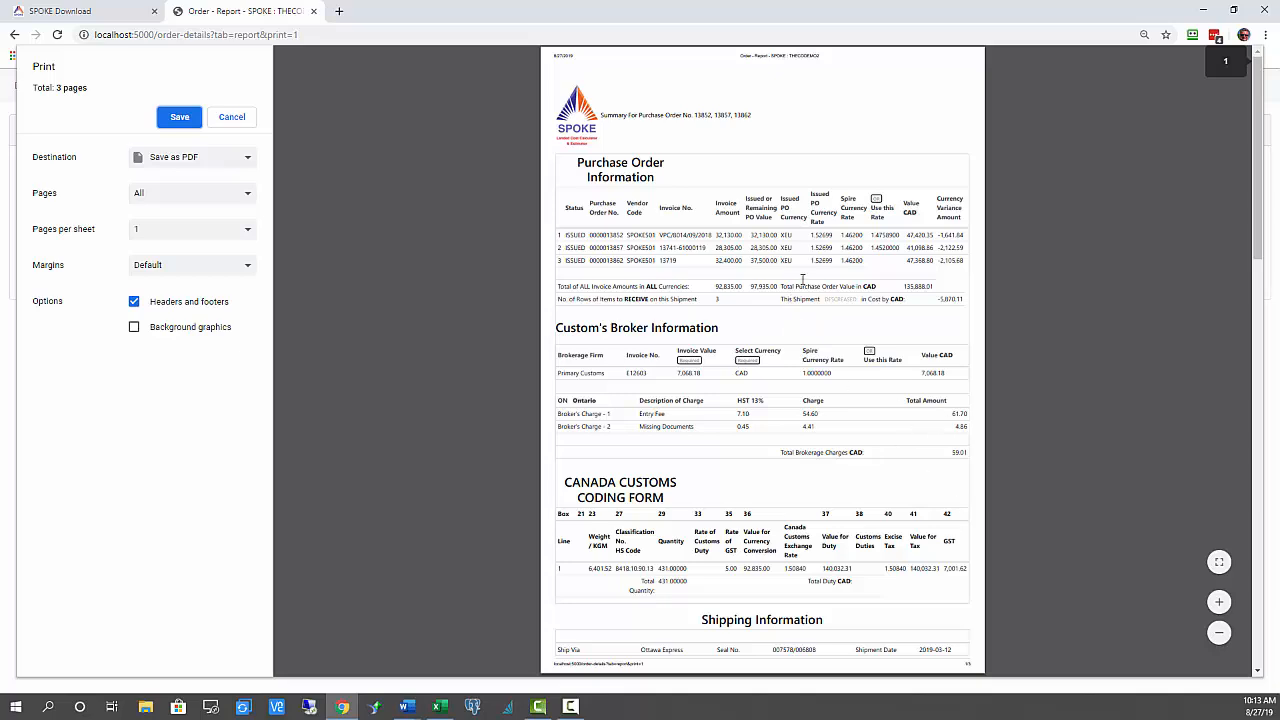
pyautogui.scroll(-3, 800, 290)
pyautogui.scroll(-9, 802, 310)
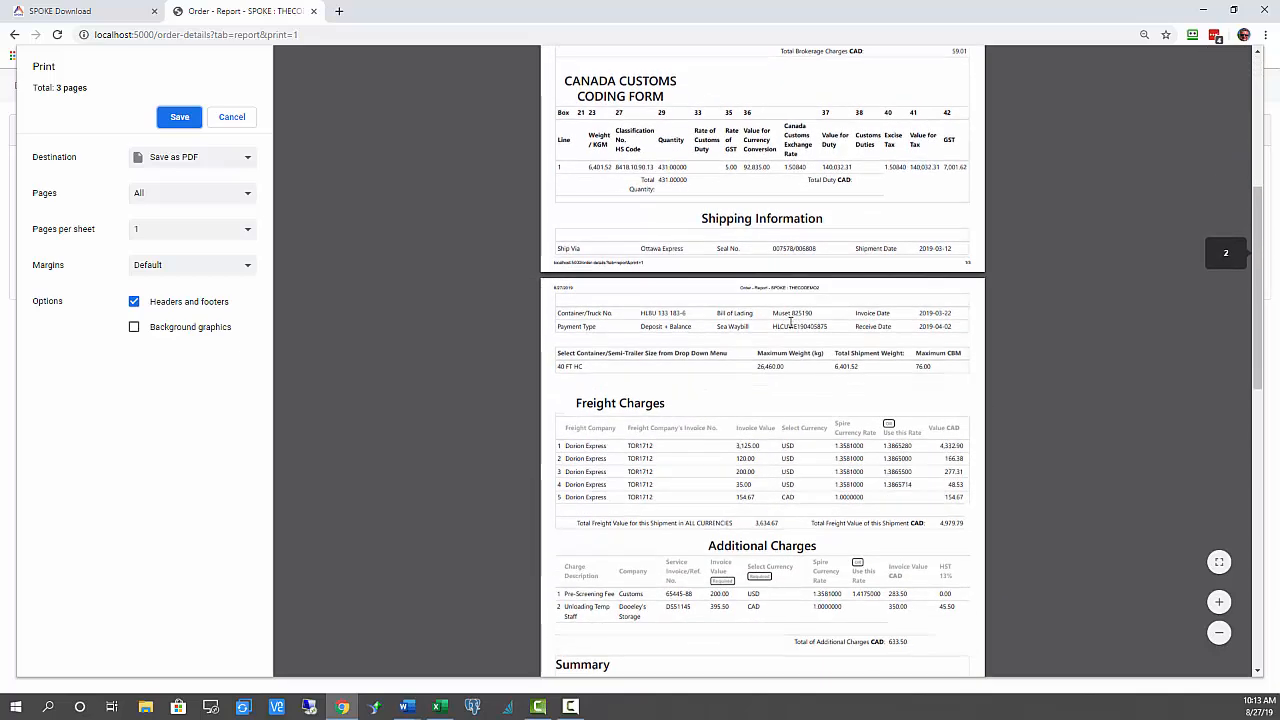
pyautogui.press('Escape')
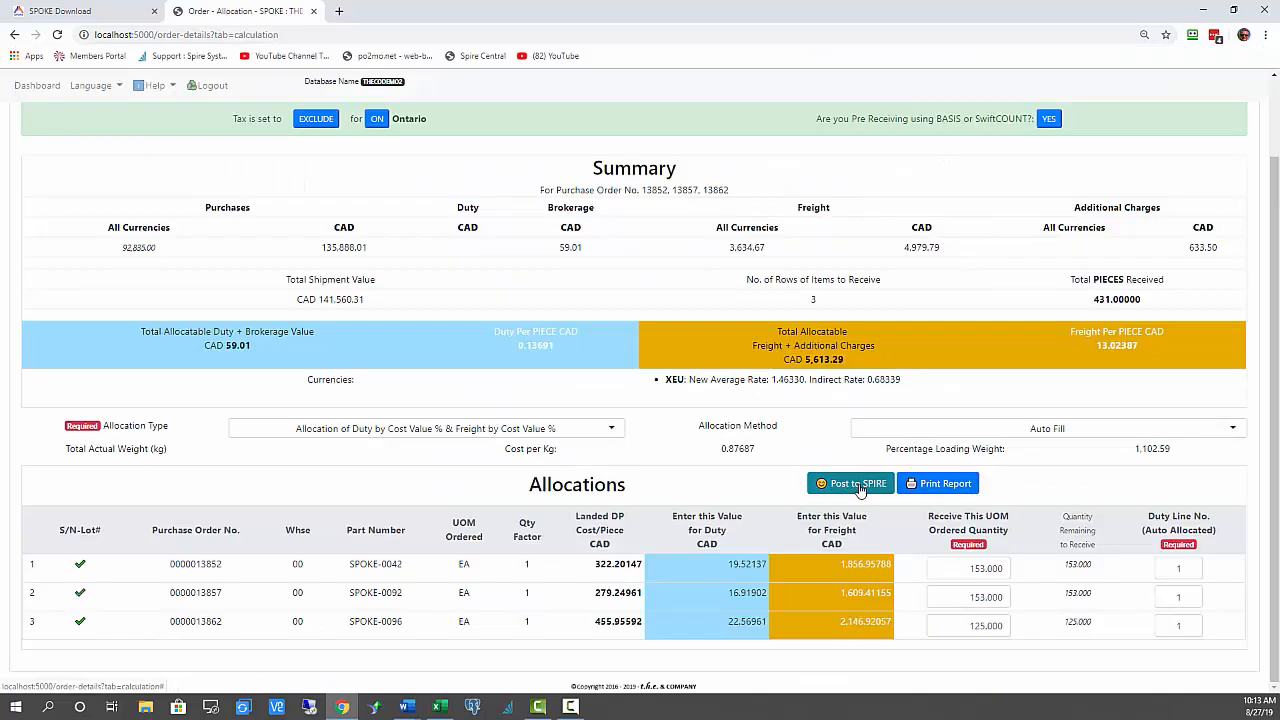
# - Post the allocations to Spire, accepting the updates to HS codes and weights, currency rates, and purchase orders
pyautogui.click(864, 487)
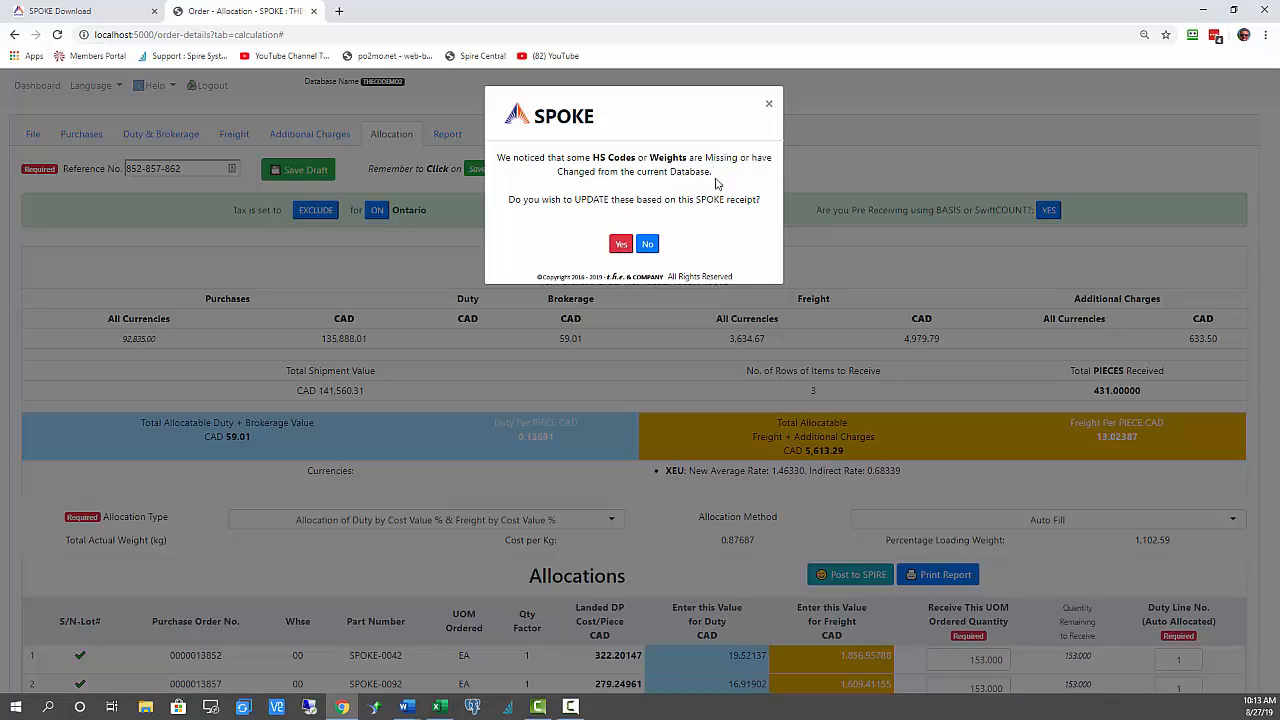
pyautogui.click(621, 244)
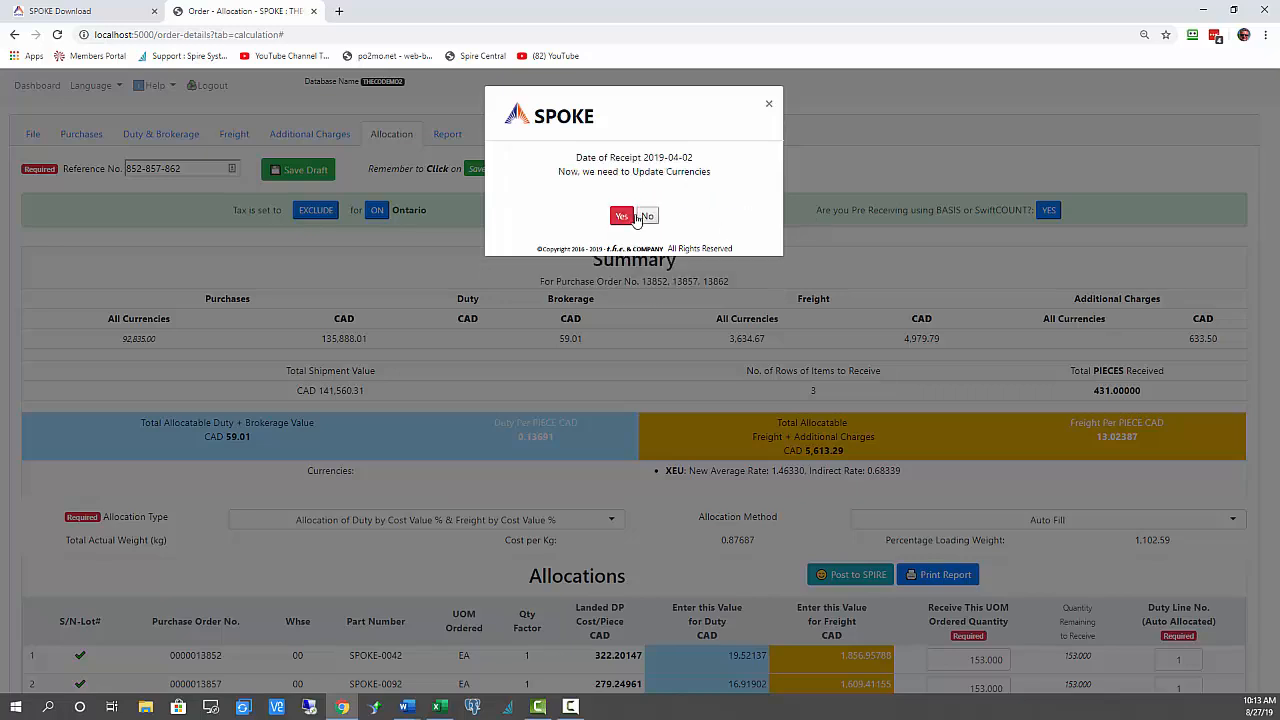
pyautogui.click(621, 216)
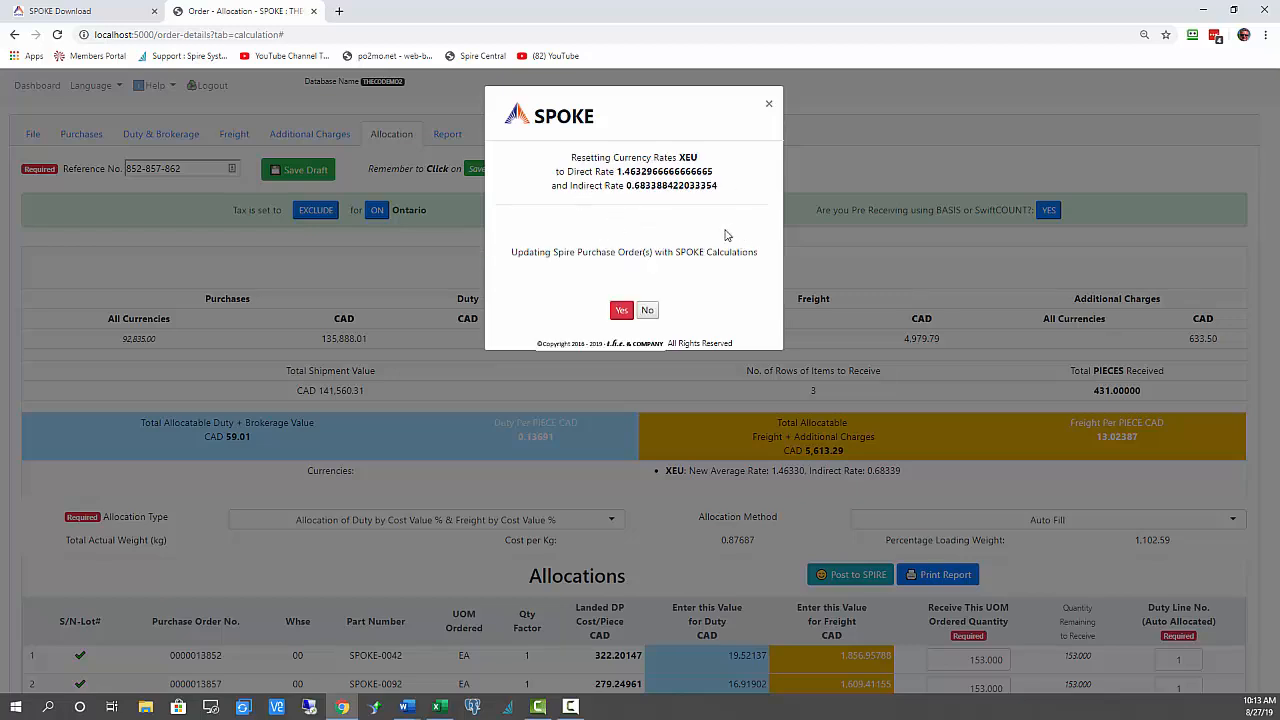
pyautogui.click(620, 308)
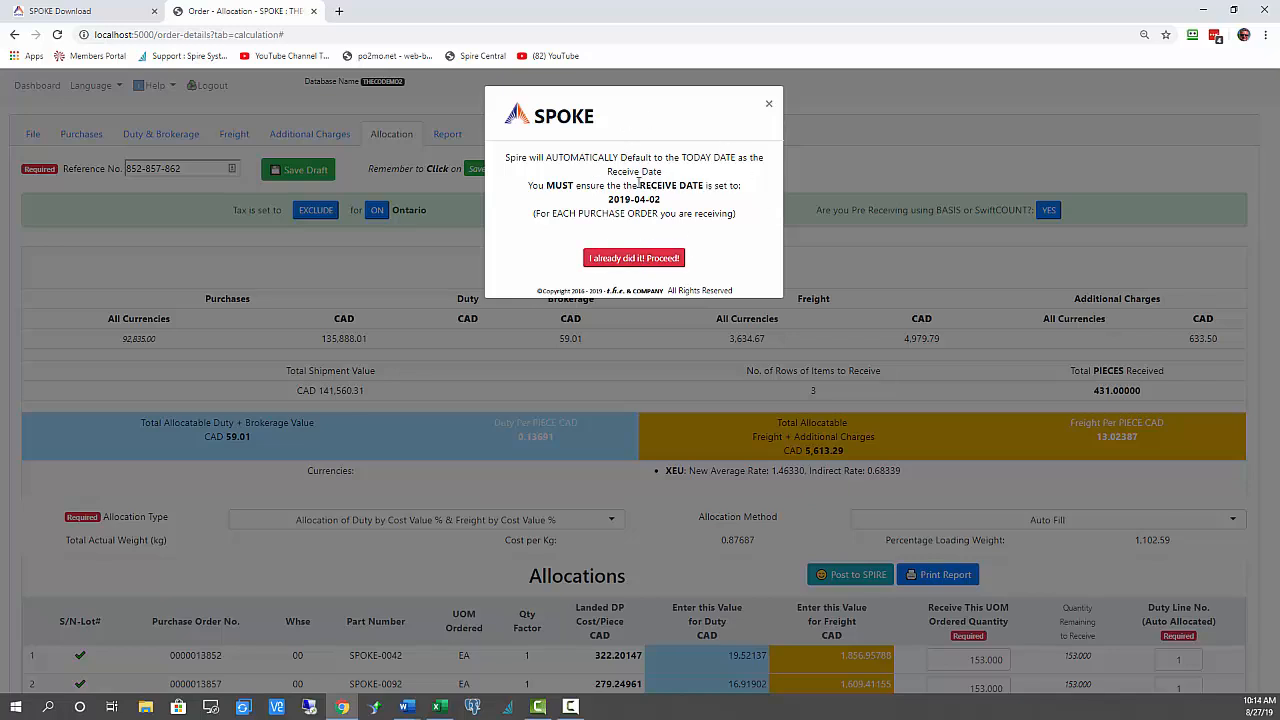
# - Confirm that the receive date is set to 2019-04-02 for each purchase order and proceed
pyautogui.moveTo(662, 200); pyautogui.dragTo(608, 201)
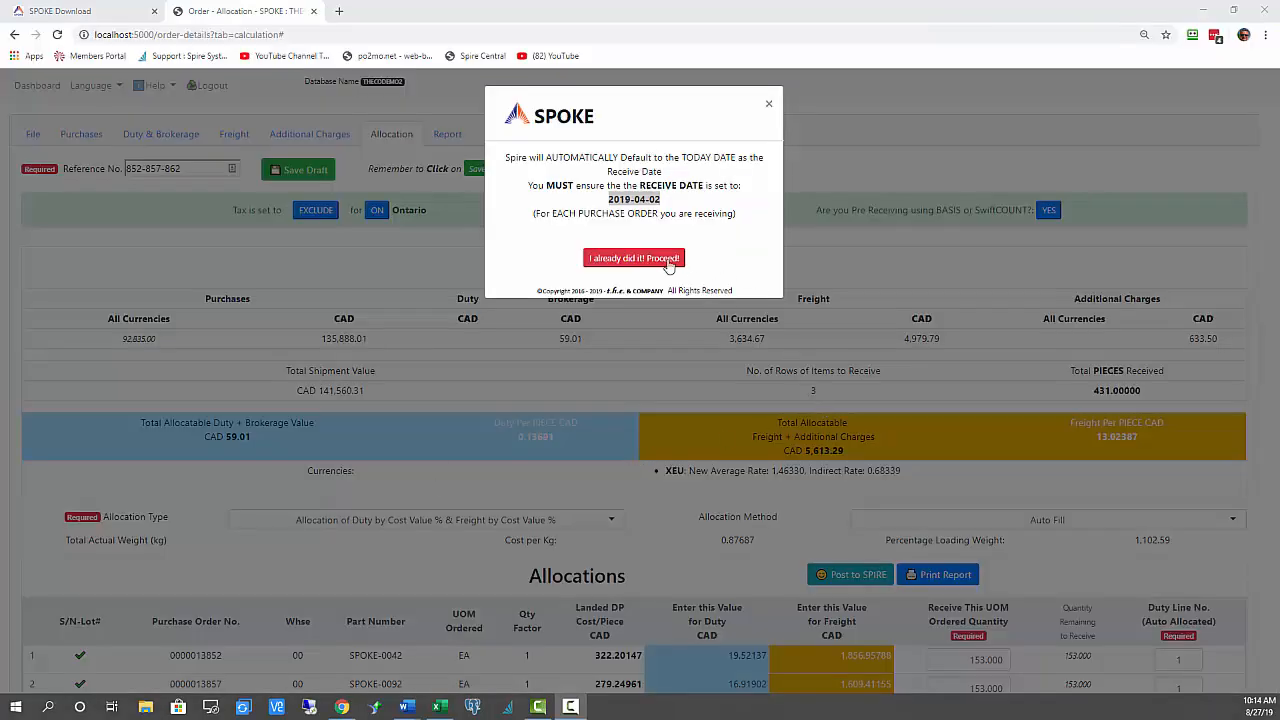
pyautogui.click(634, 262)
pyautogui.click(634, 270)
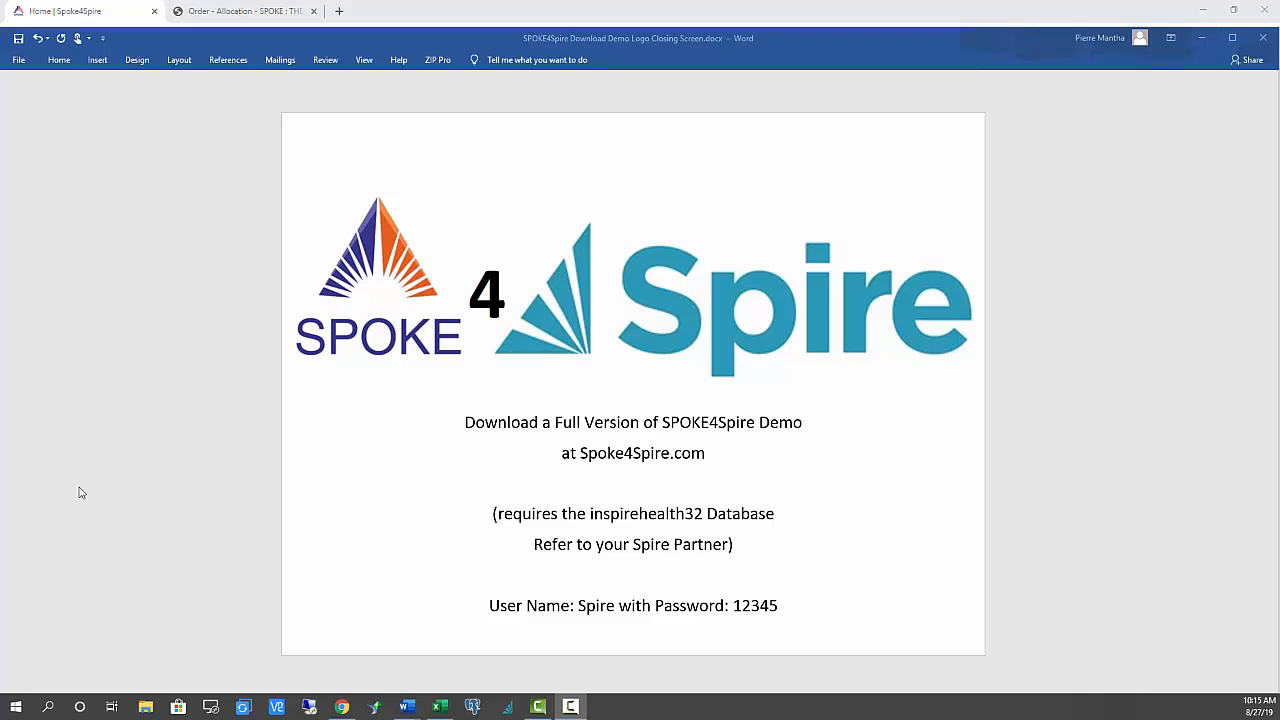
# - Switch to the Spoke4Spire website's home page in the browser
pyautogui.click(122, 14)
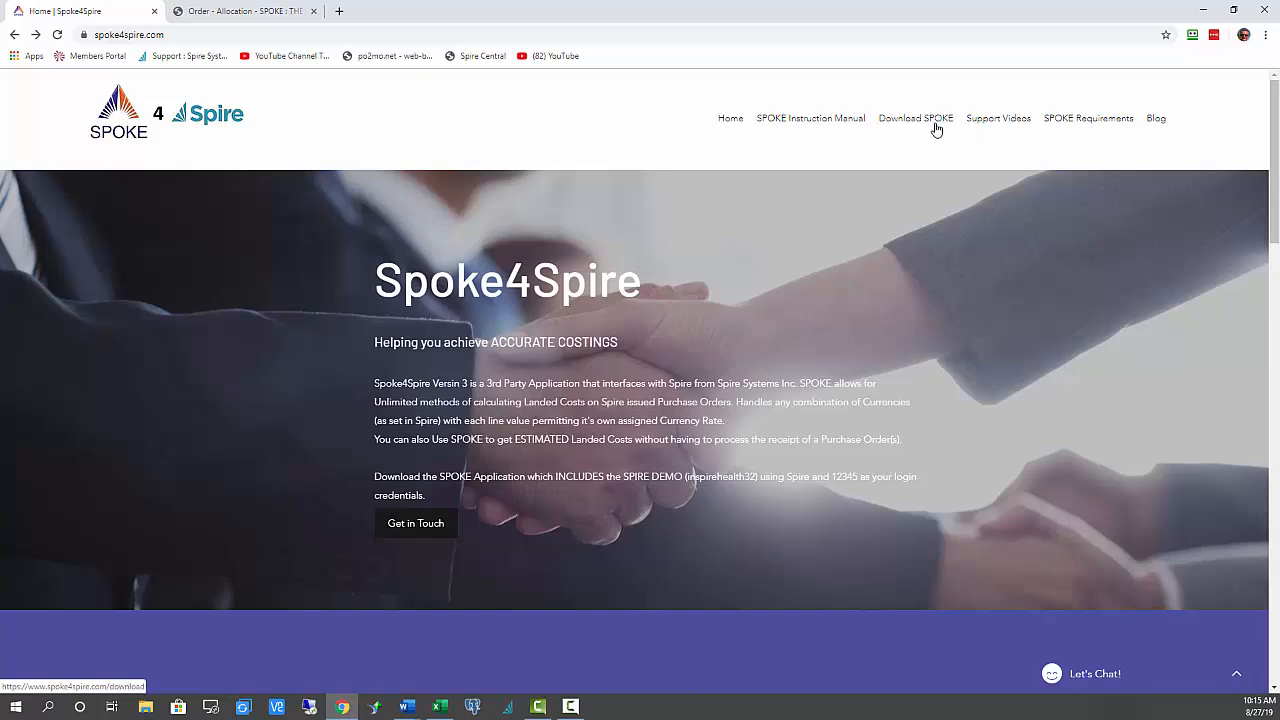